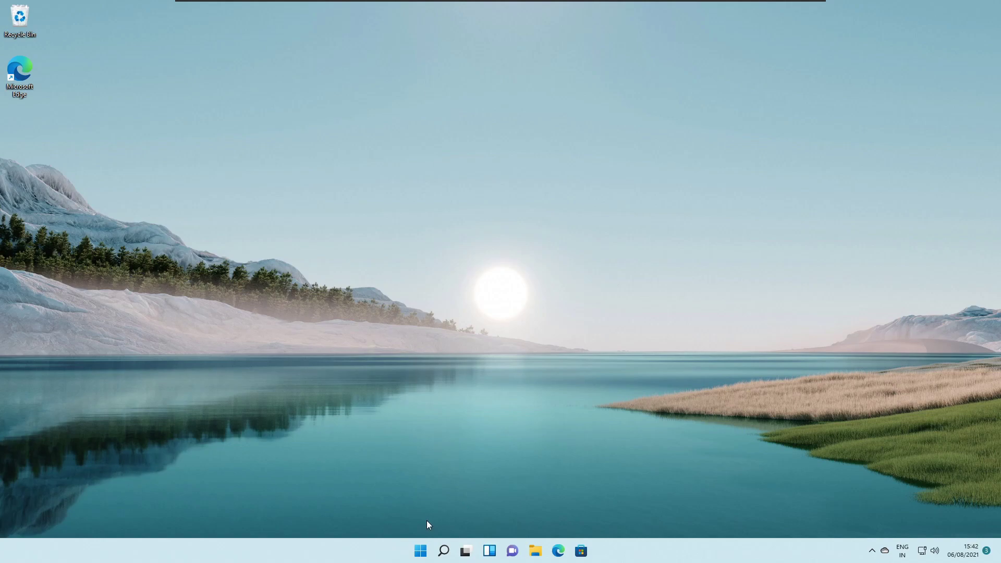
Step: Open the Widgets board, add the Family Safety widget, and close the panel
click(496, 550)
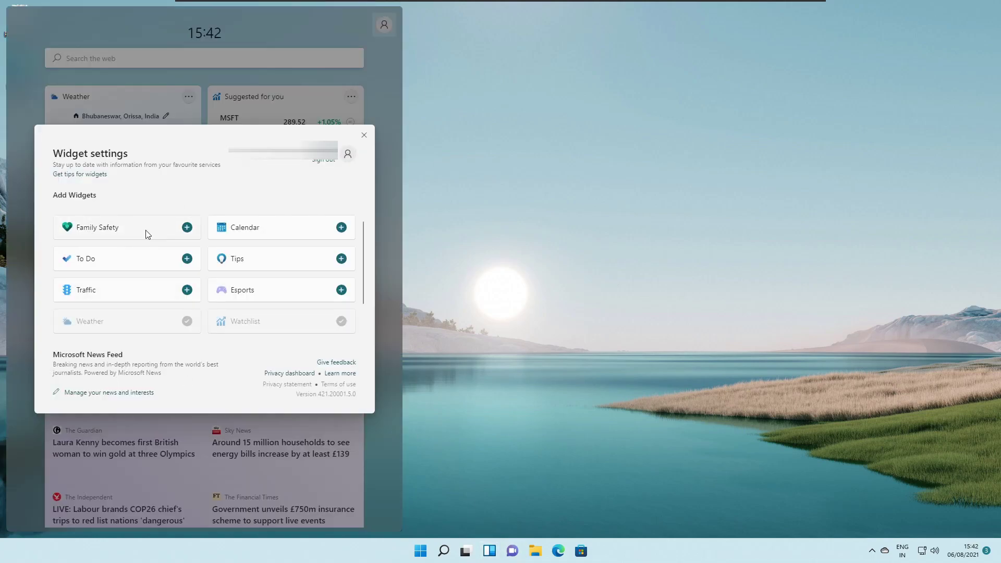
click(187, 227)
key(Escape)
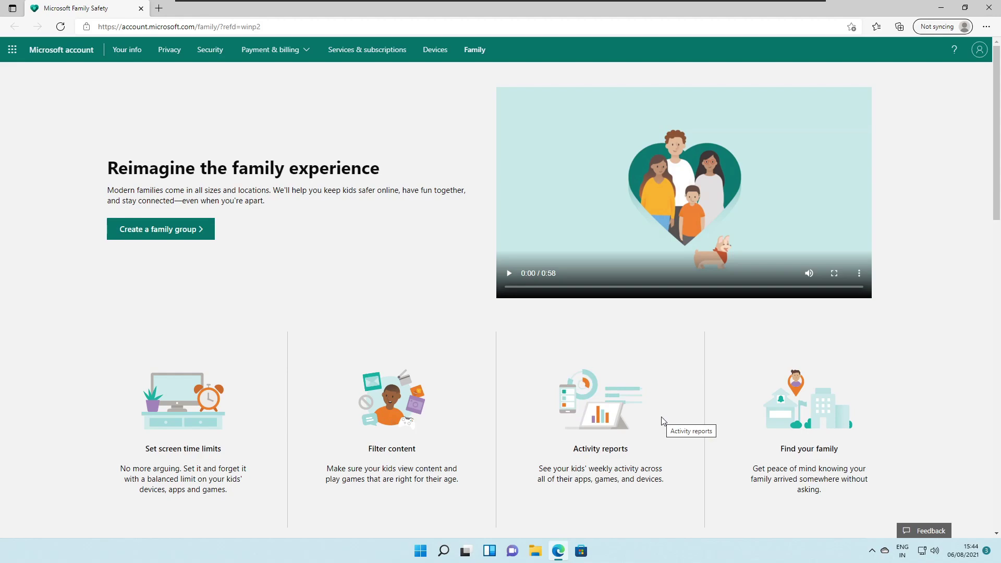
Step: Close the Family Safety web page and scroll through the Widgets board
click(988, 8)
click(487, 550)
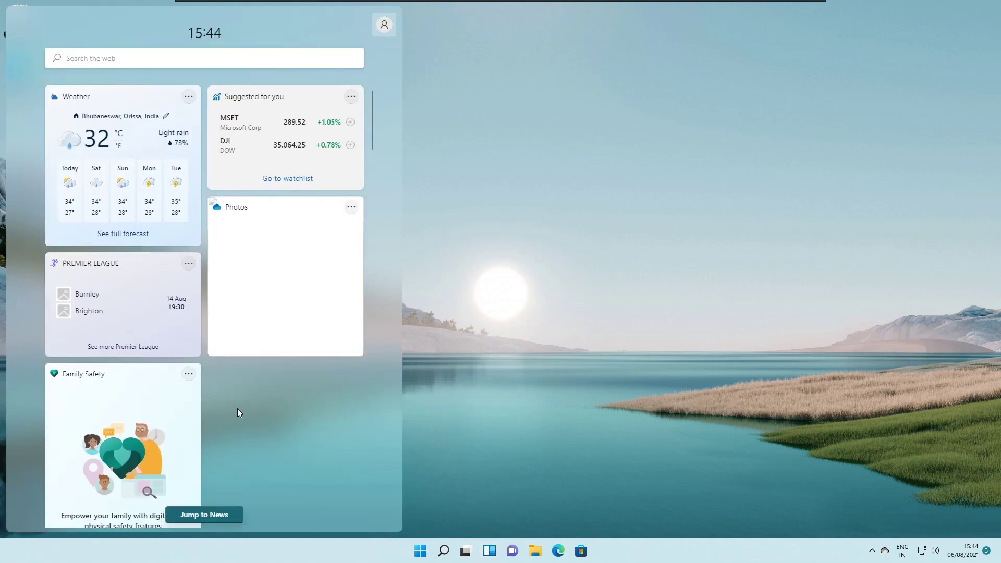
scroll(237, 408, down, 3)
click(536, 412)
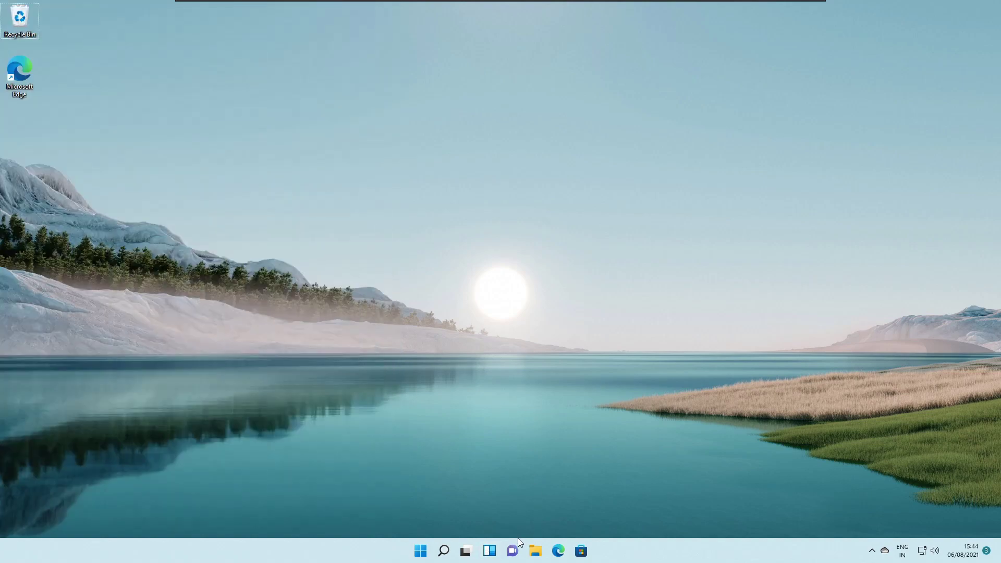
Step: Reopen Widgets, nudge the Family Safety widget back into place, and return to the desktop
click(490, 550)
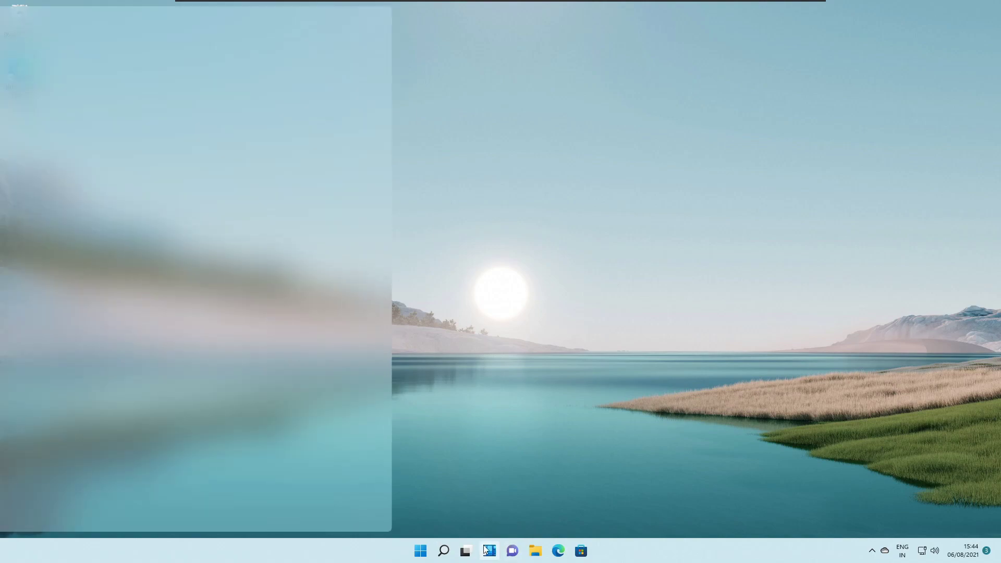
scroll(278, 364, up, 2)
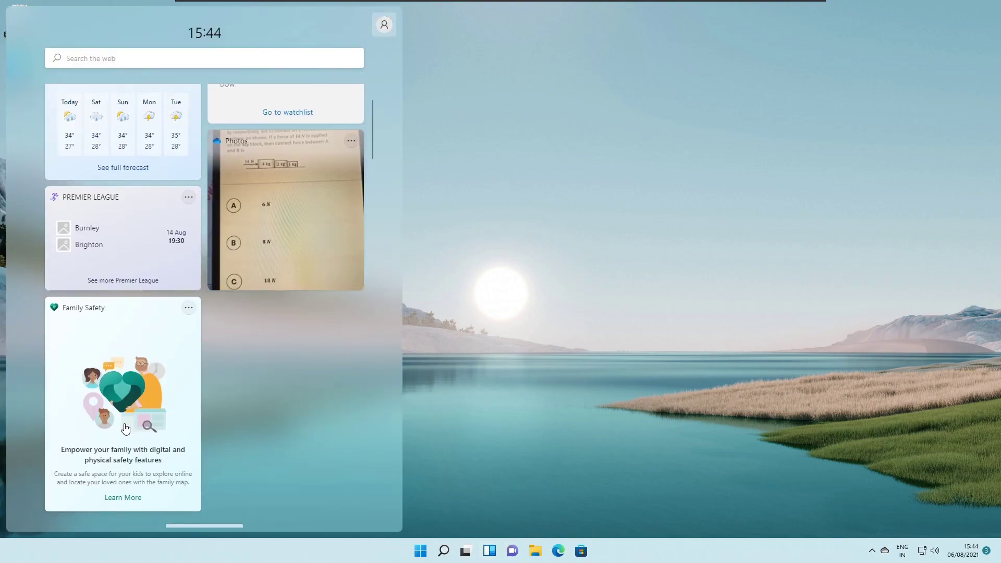
mouse_move(128, 319)
mouse_down()
mouse_move(179, 317)
mouse_move(128, 317)
mouse_up()
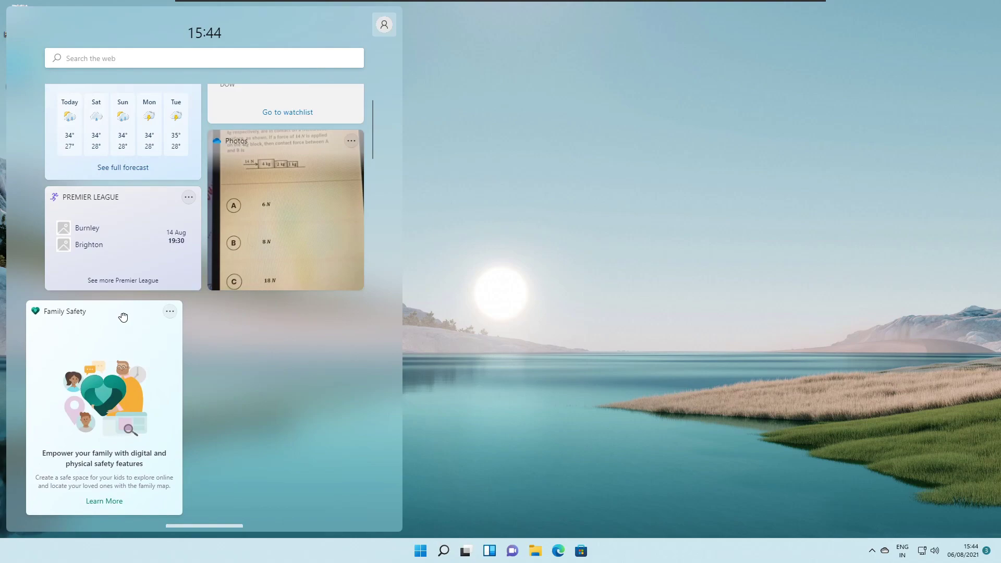
click(498, 491)
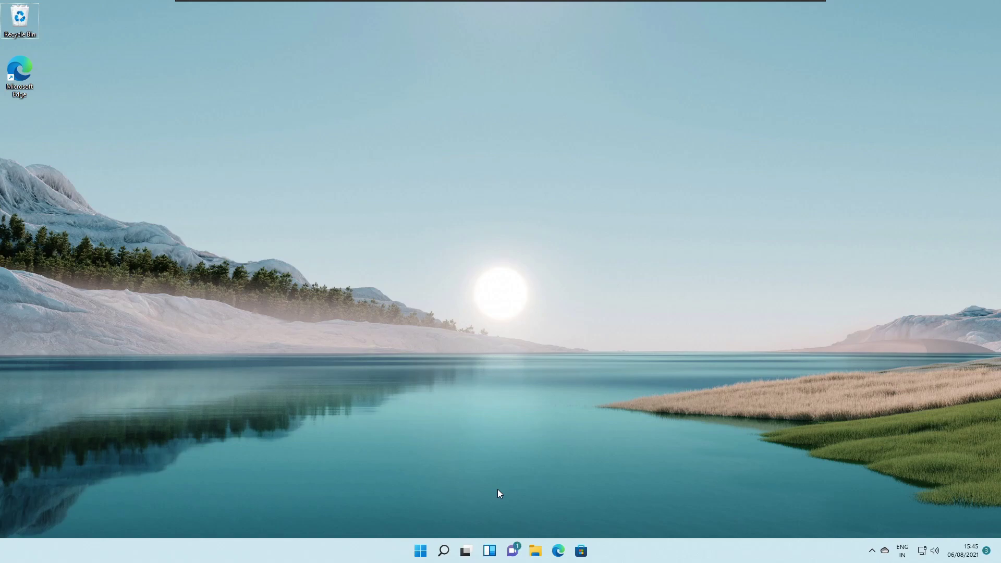
click(513, 551)
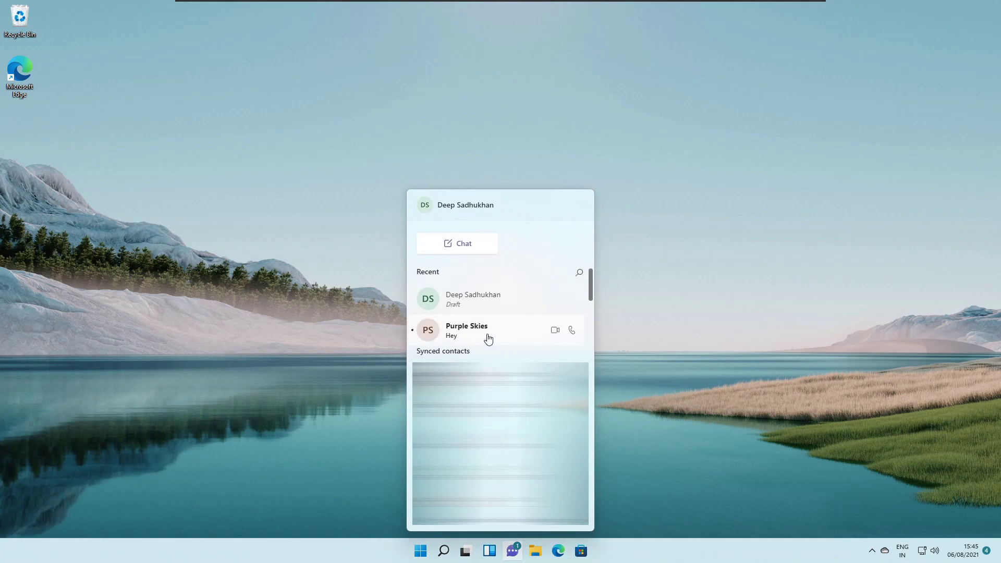
click(488, 338)
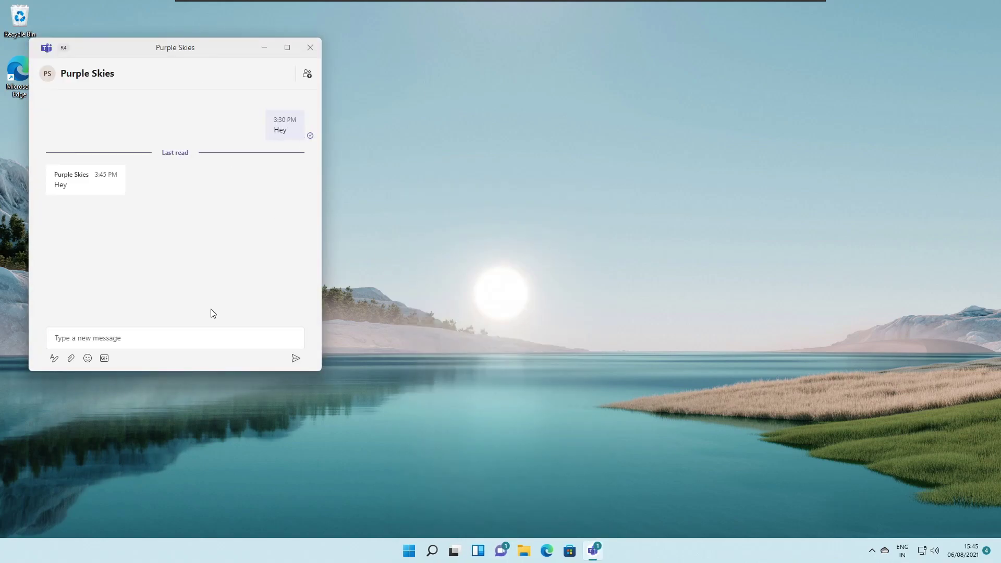
click(179, 337)
mouse_move(598, 553)
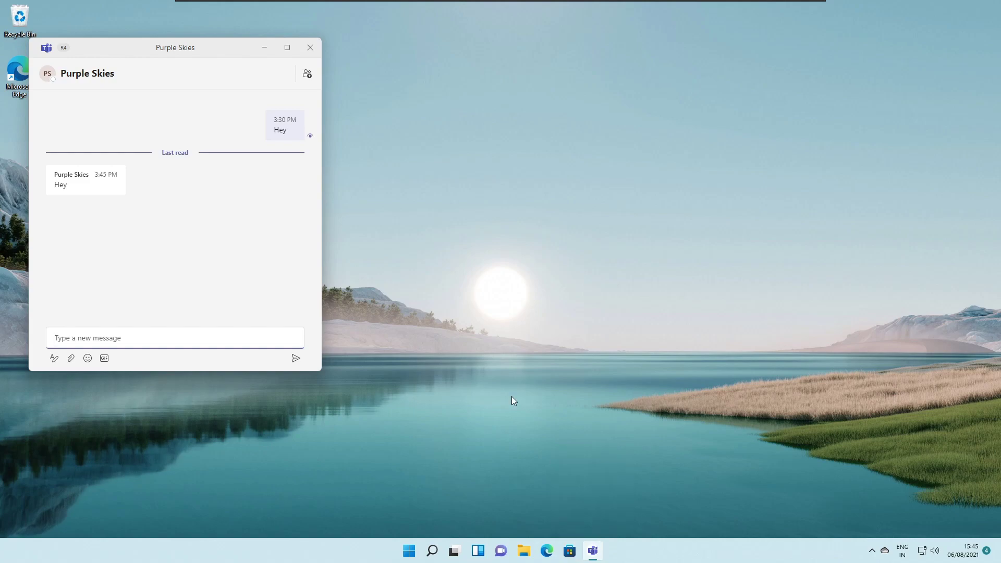
click(310, 47)
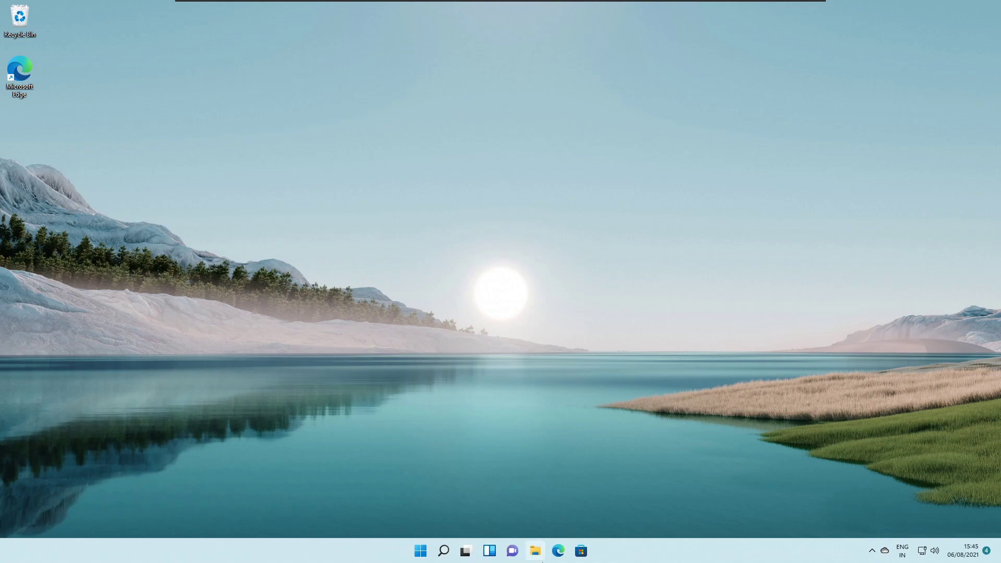
Step: Open File Explorer at Quick access with Win+E and move its window to the lower left
key(super+e)
mouse_move(538, 559)
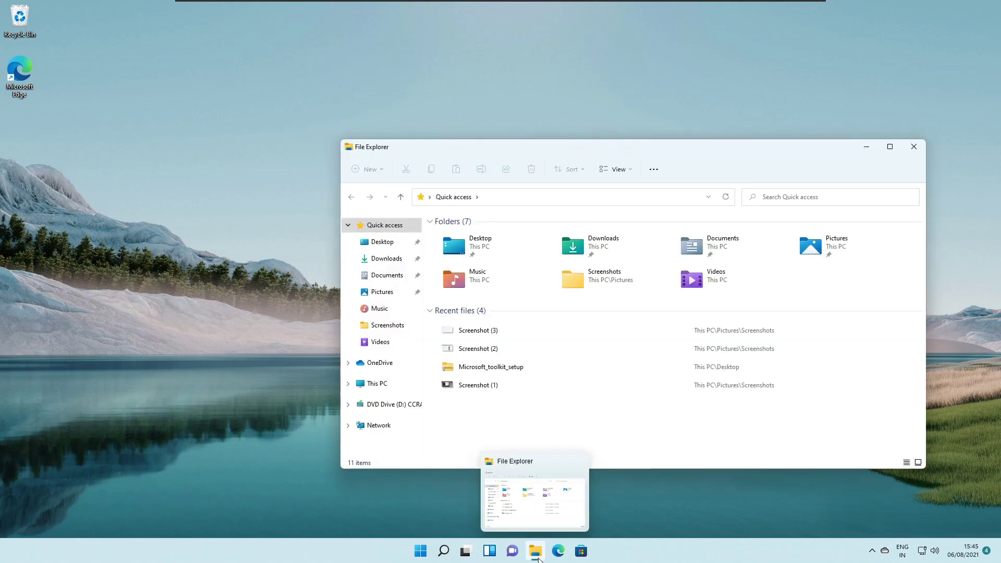
mouse_move(577, 466)
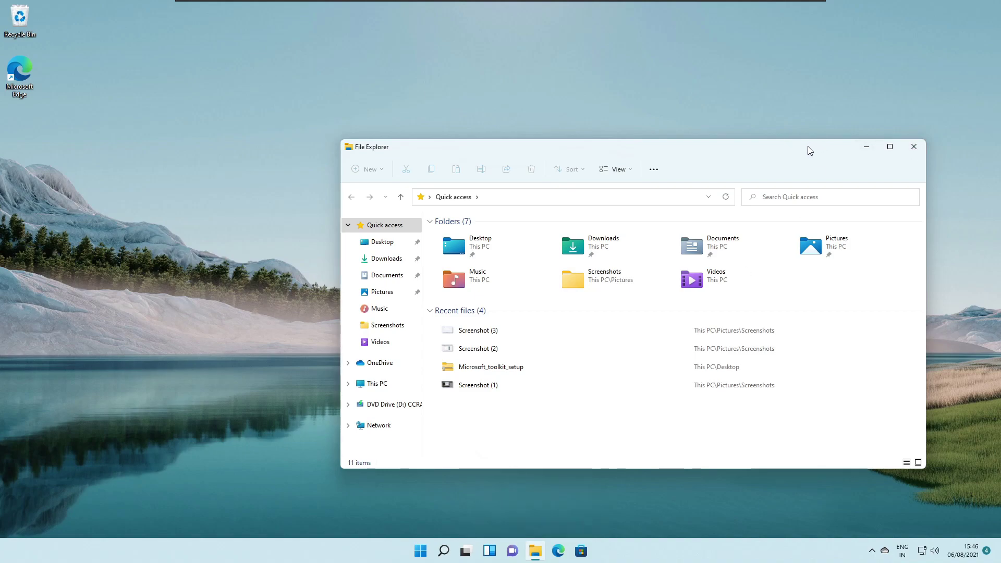
drag(808, 150, 397, 297)
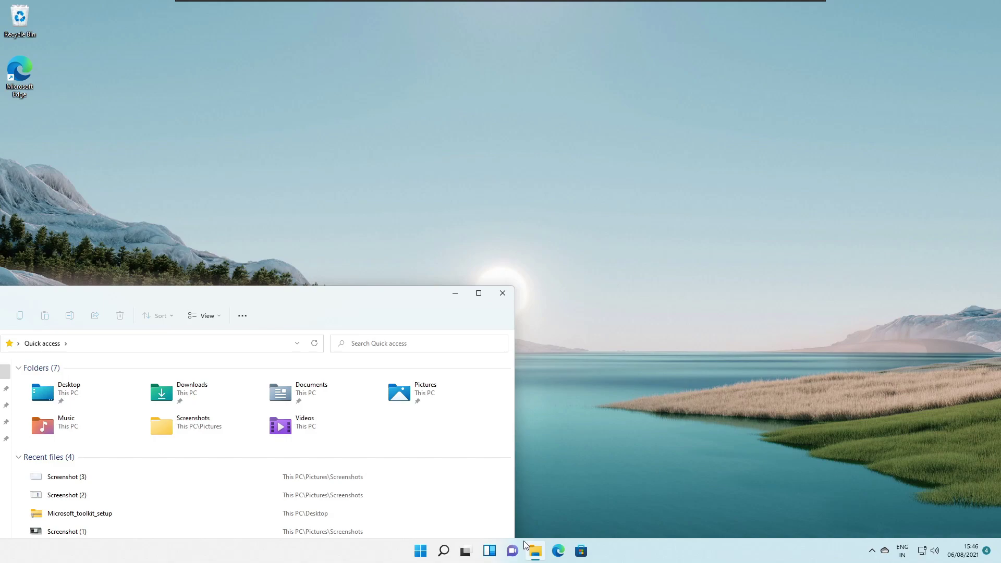
Step: Close File Explorer and bring up the Start menu
mouse_move(579, 462)
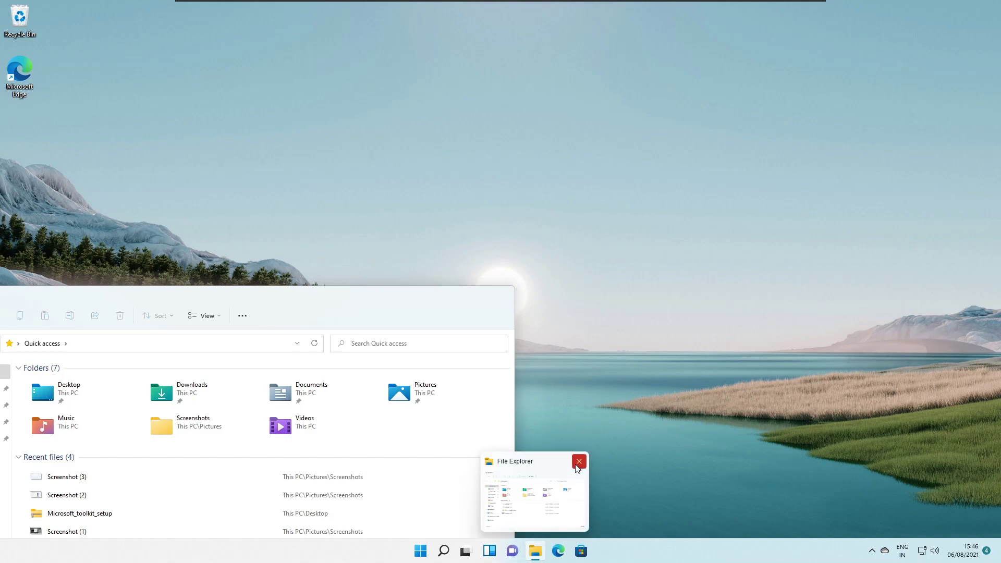
click(495, 295)
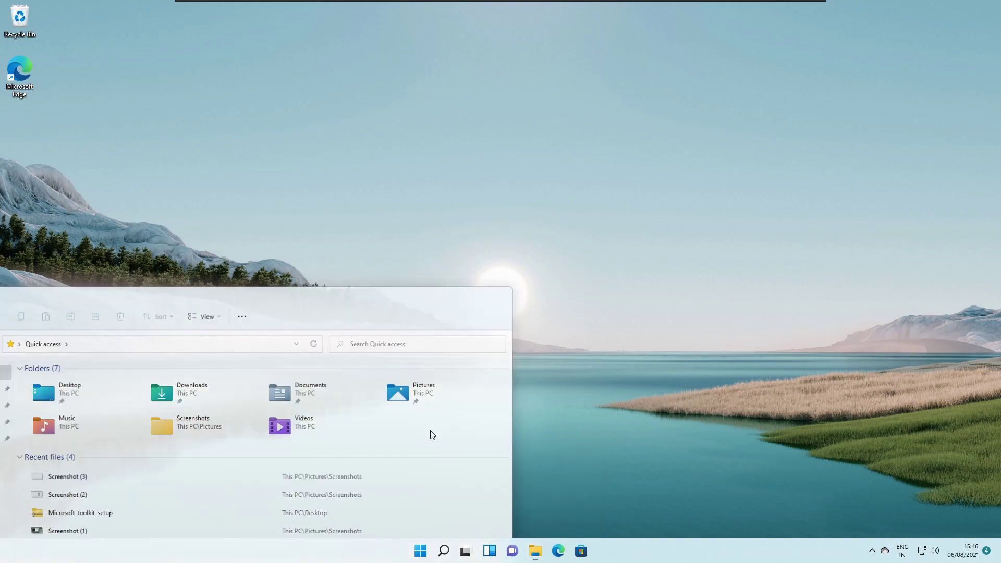
key(super)
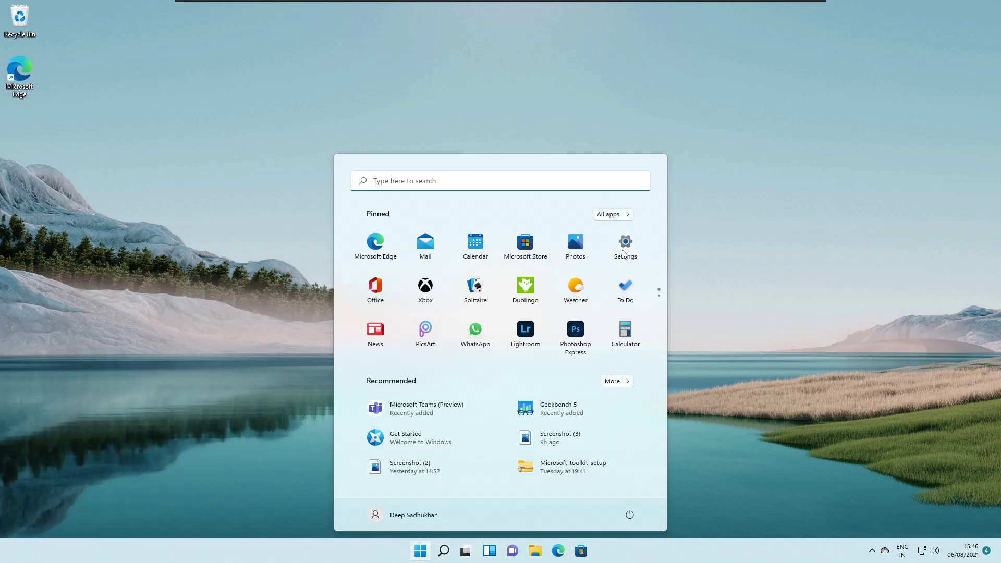
Step: Launch Settings, then create a new Desktop 2 in Task View and switch to it
click(625, 245)
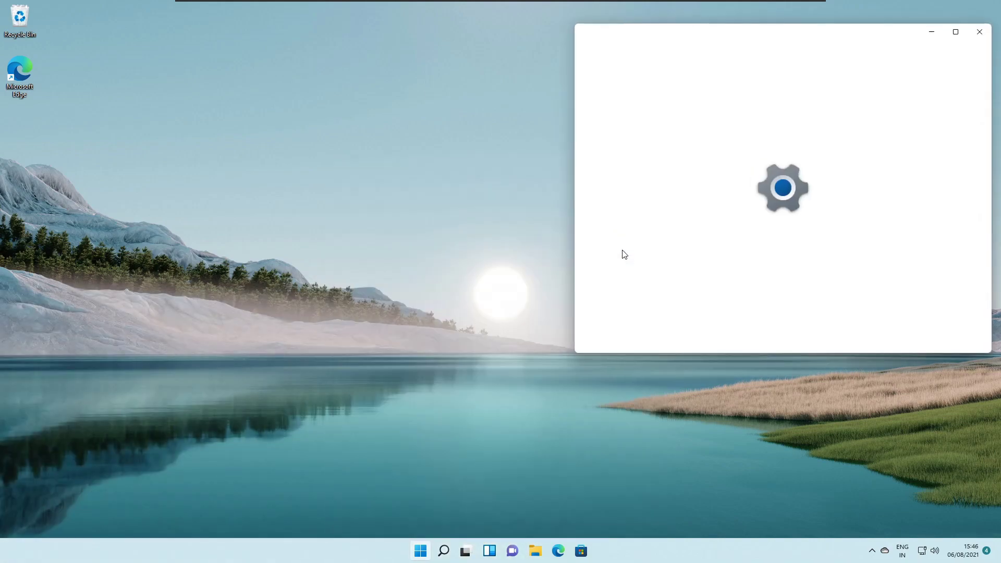
click(455, 552)
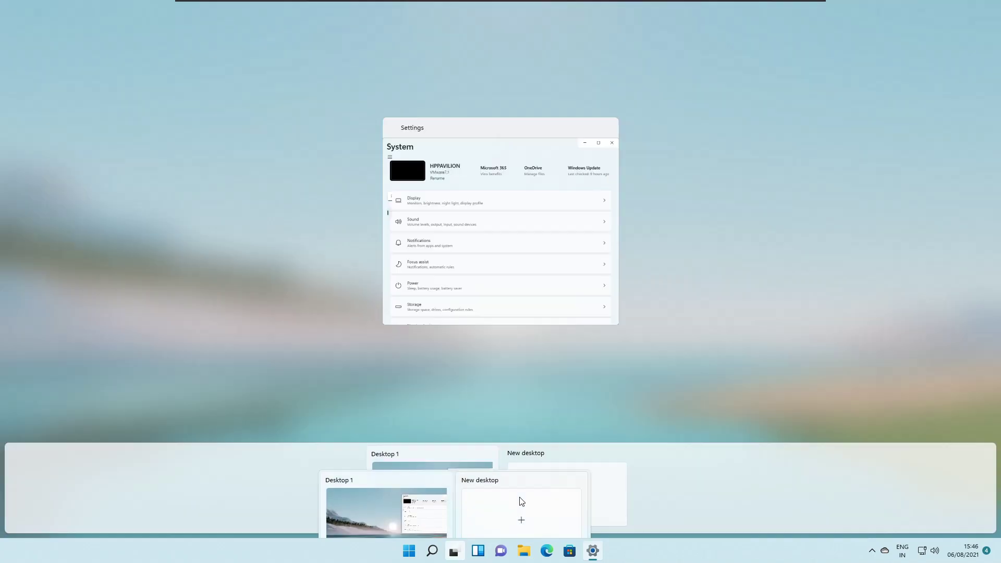
click(519, 502)
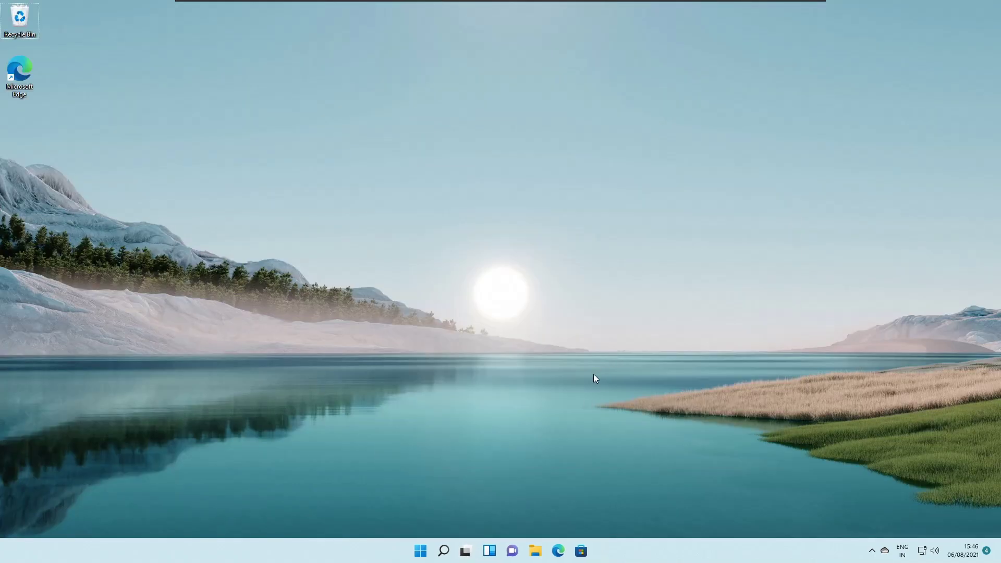
click(463, 550)
click(501, 494)
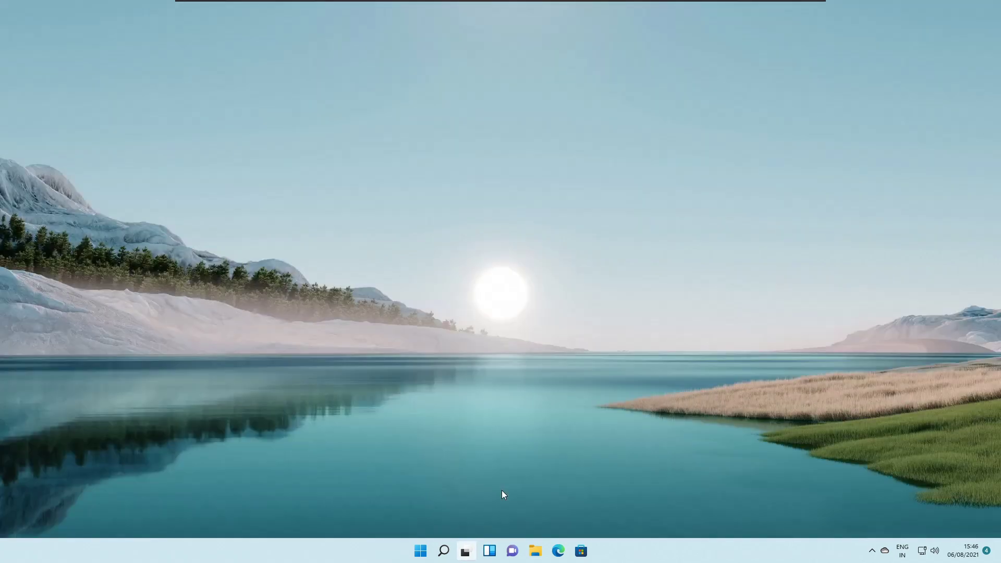
Step: Open Choose background for Desktop 2 from Task View
click(465, 551)
right_click(501, 508)
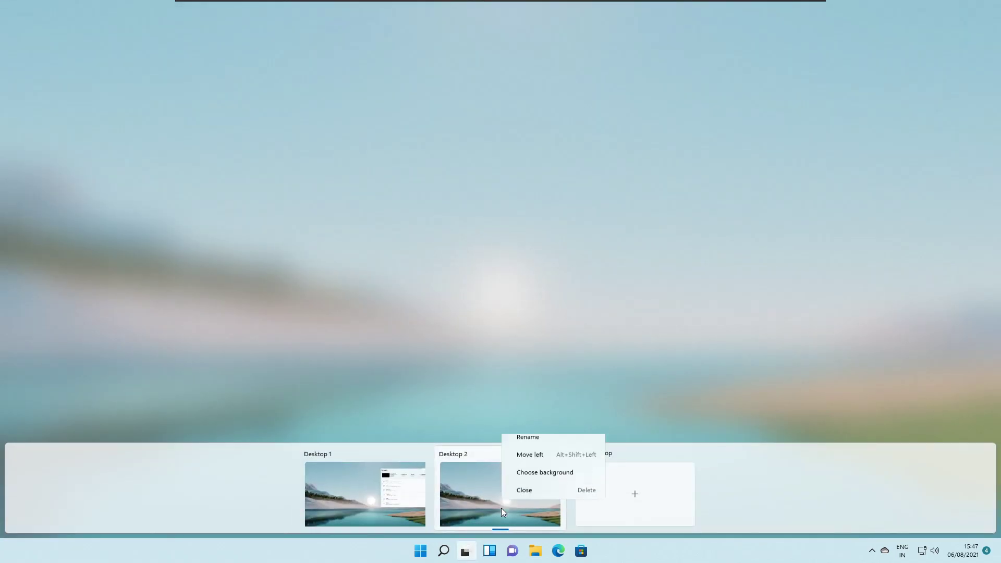
click(568, 479)
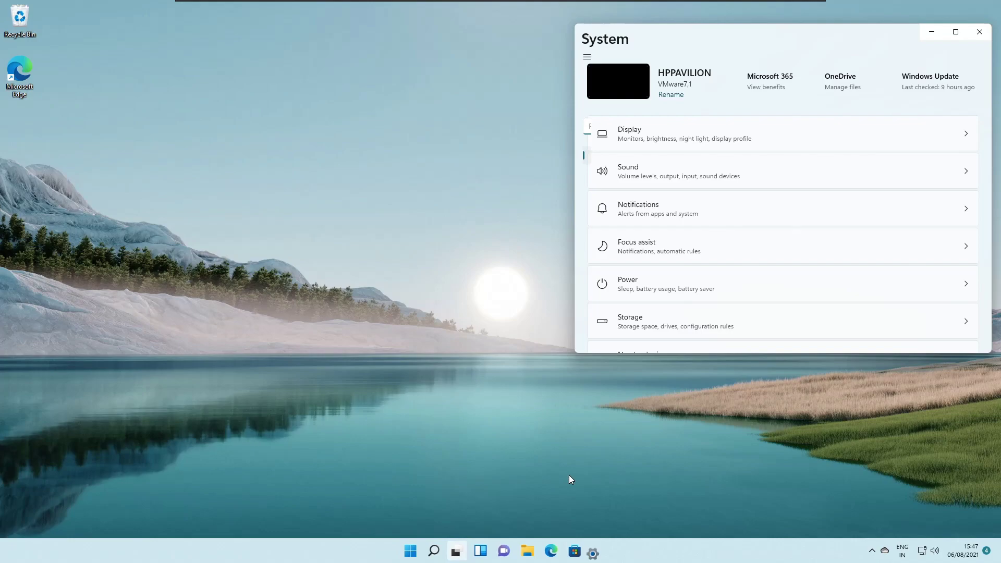
Step: Open Choose background for Desktop 1, then close the Settings window
click(454, 552)
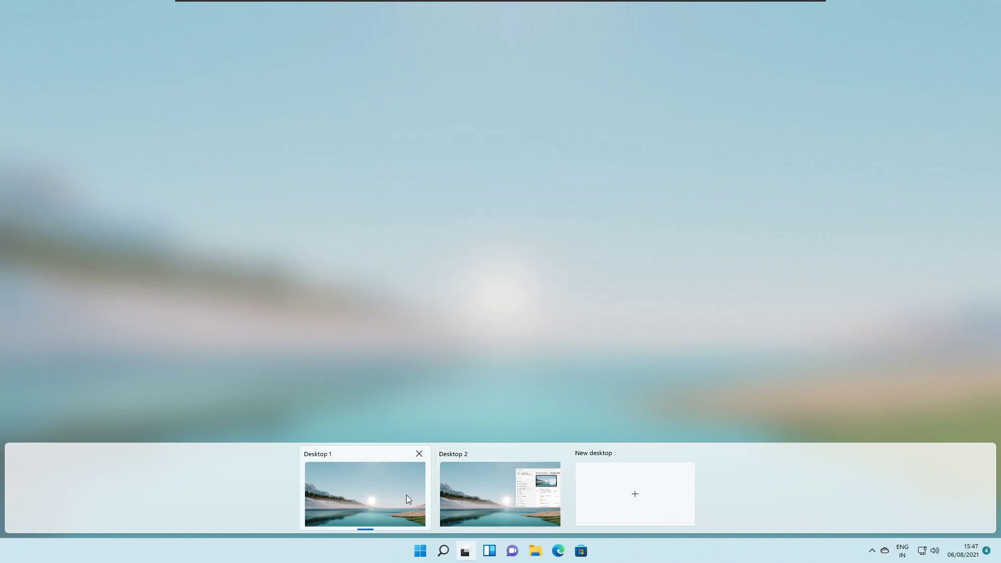
right_click(406, 496)
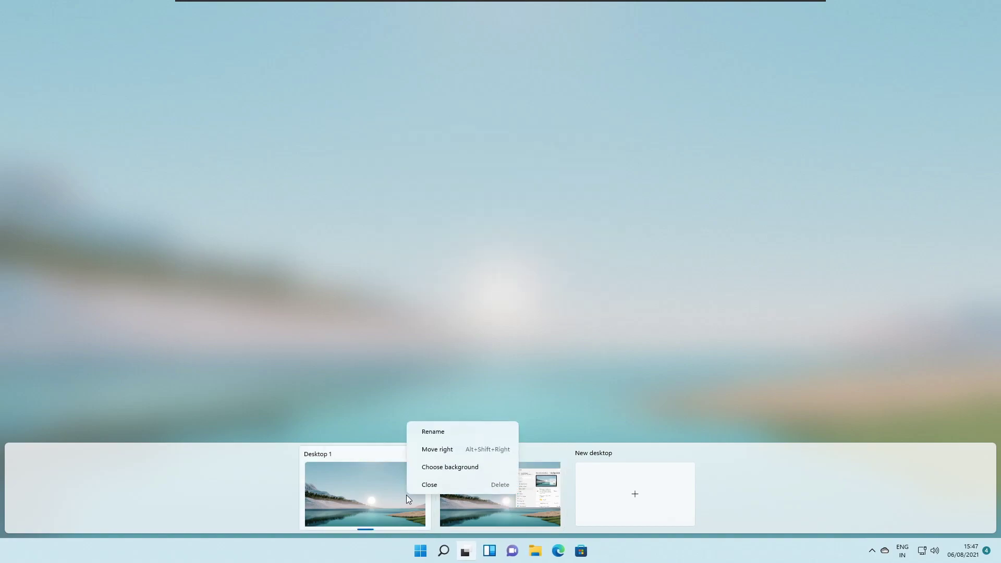
click(449, 467)
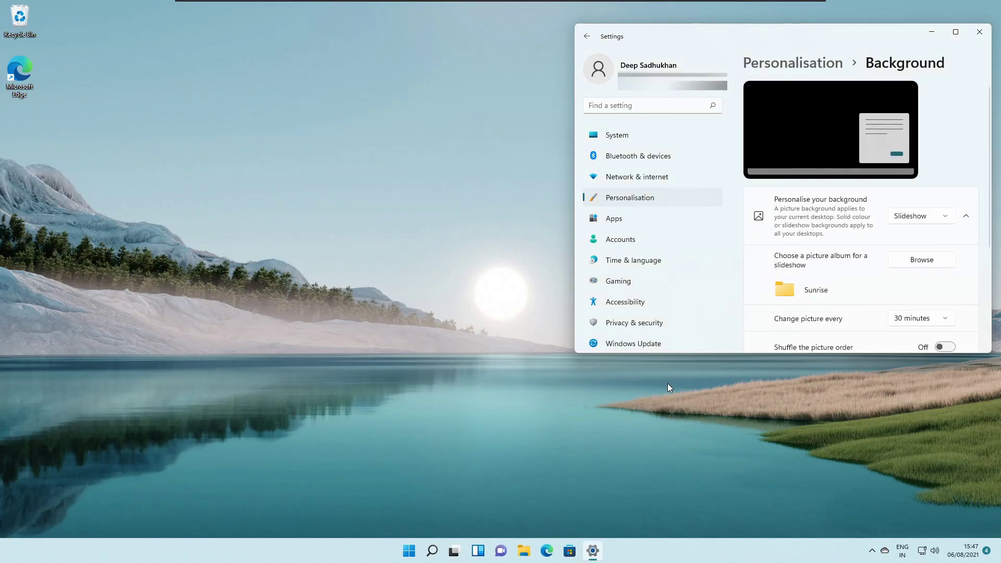
key(alt+F4)
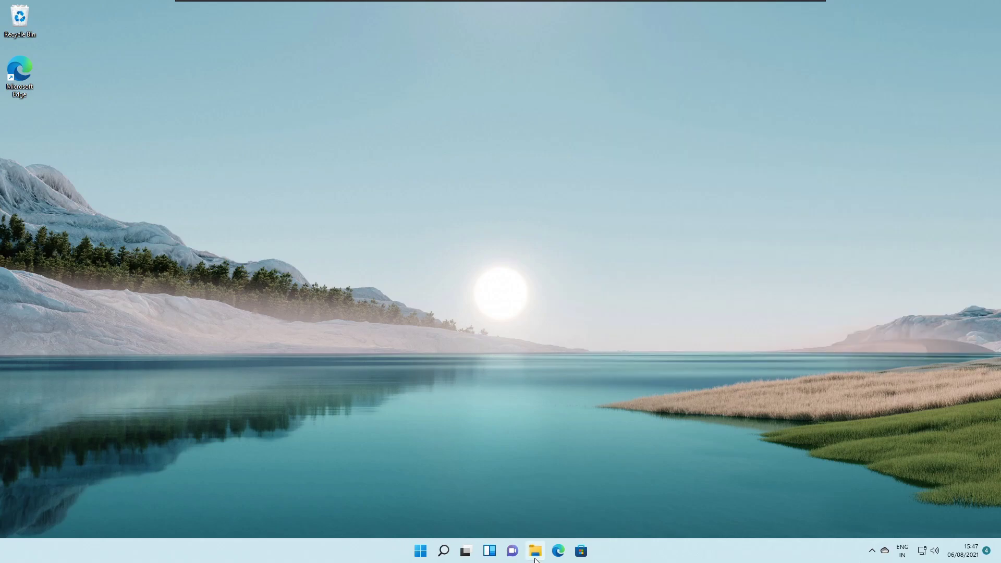
Step: Open File Explorer and cycle it through maximise, restore and minimise, ending maximised
click(536, 559)
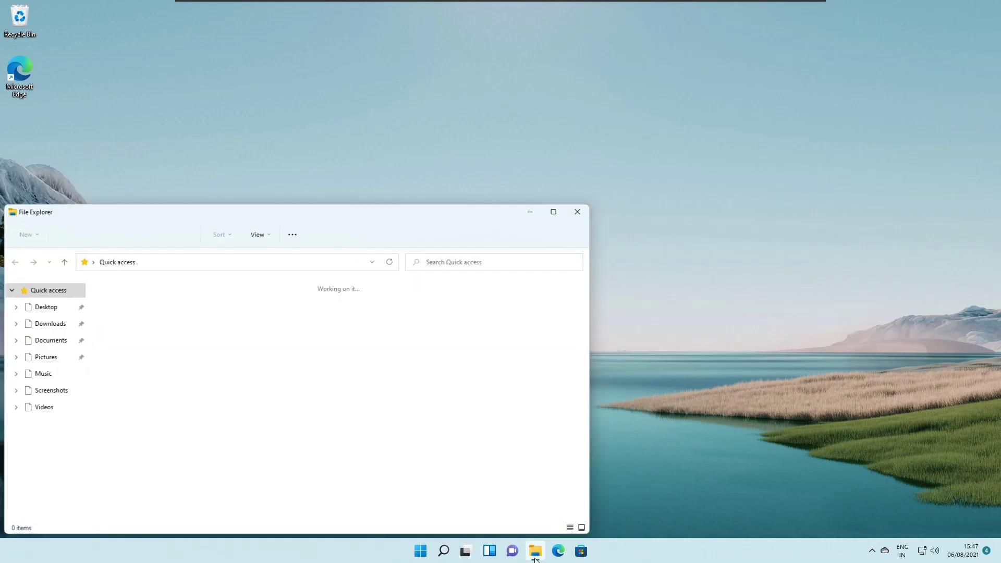
click(553, 212)
right_click(477, 114)
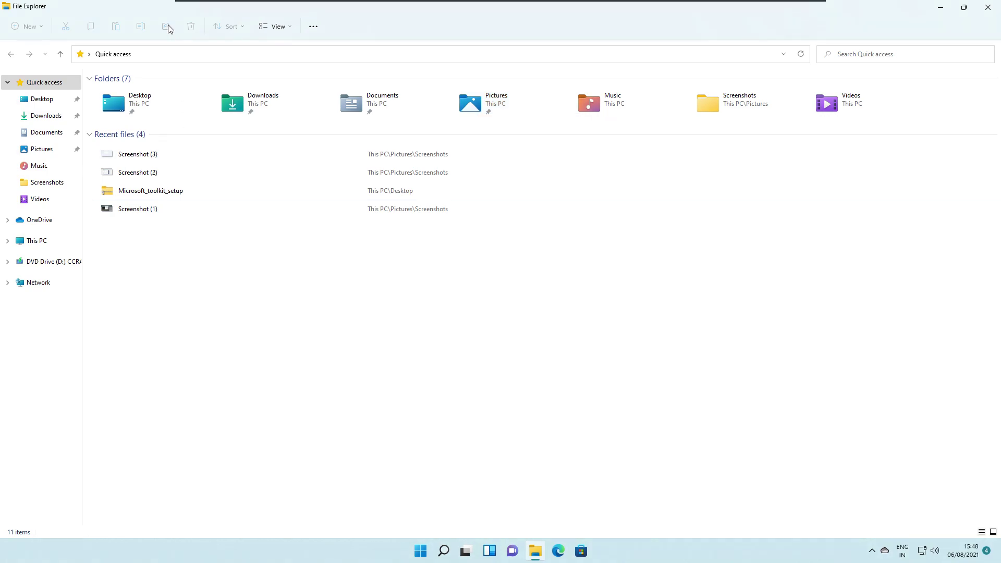
double_click(159, 6)
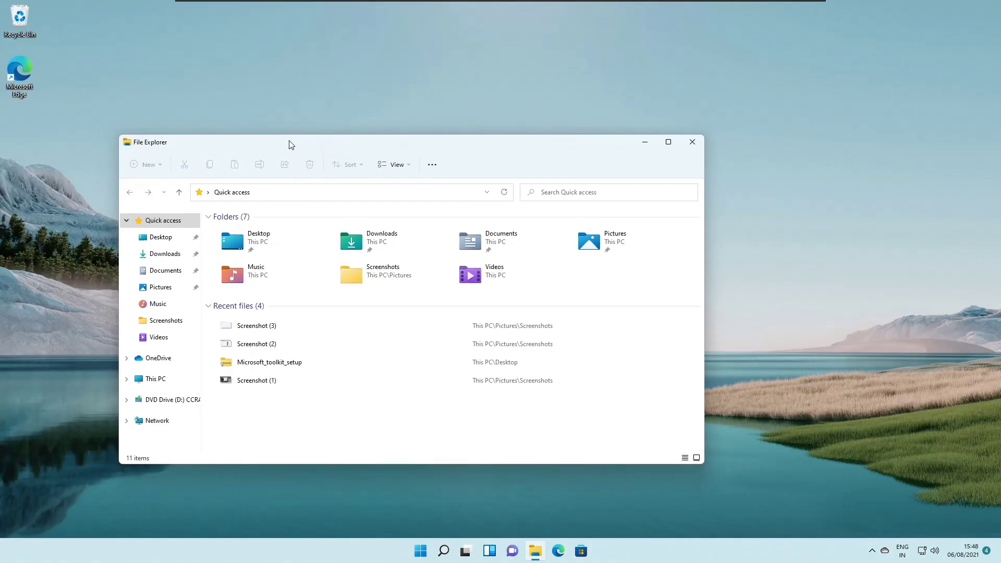
right_click(290, 145)
key(n)
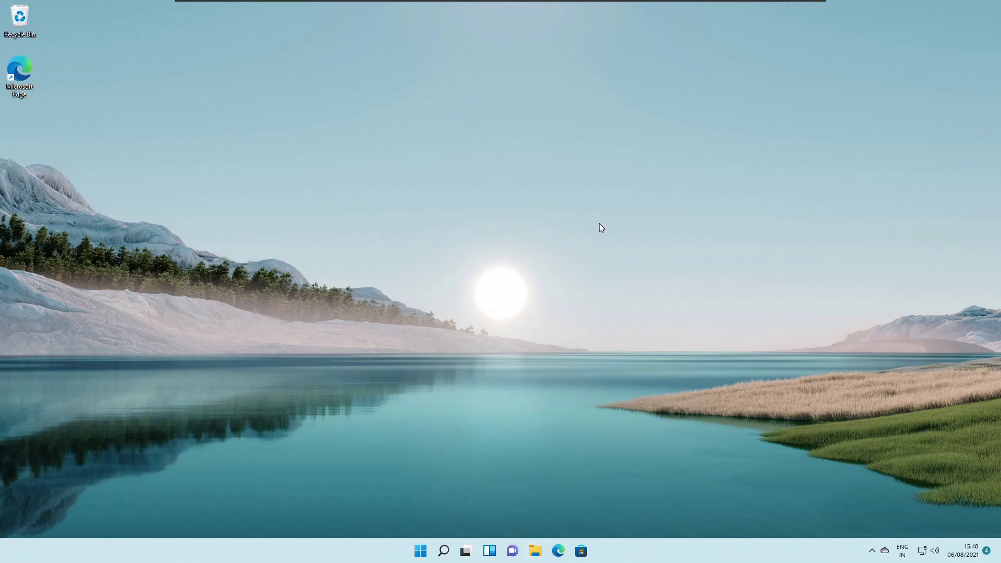
key(alt+Tab)
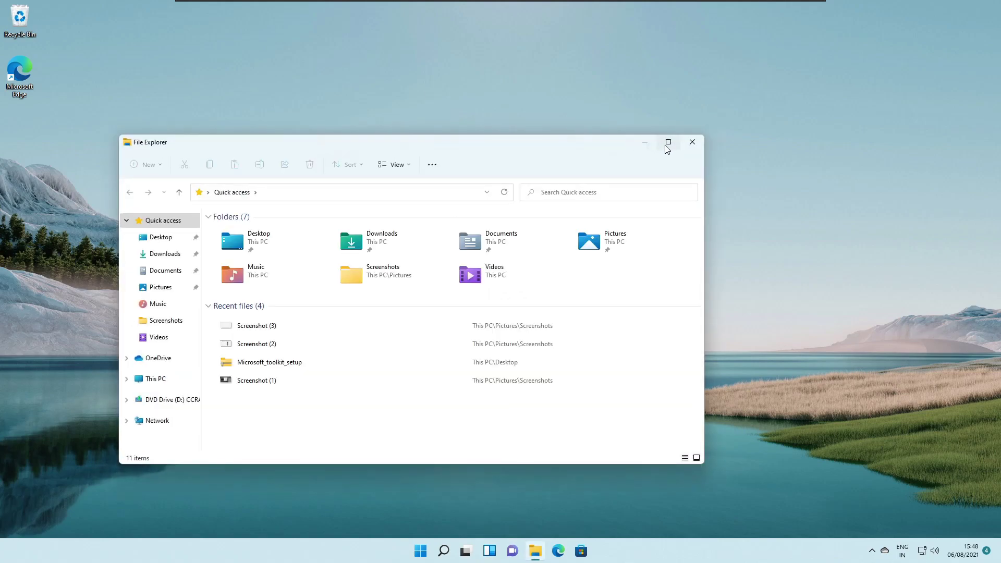
click(668, 142)
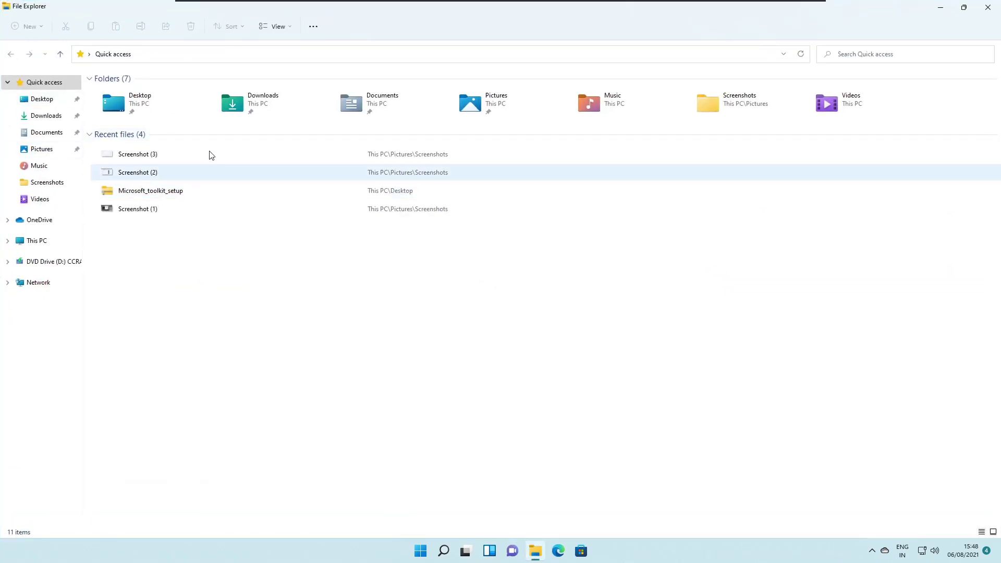
Step: Create a New Compressed (zipped) Folder in the Desktop folder, then launch Microsoft Store
double_click(148, 109)
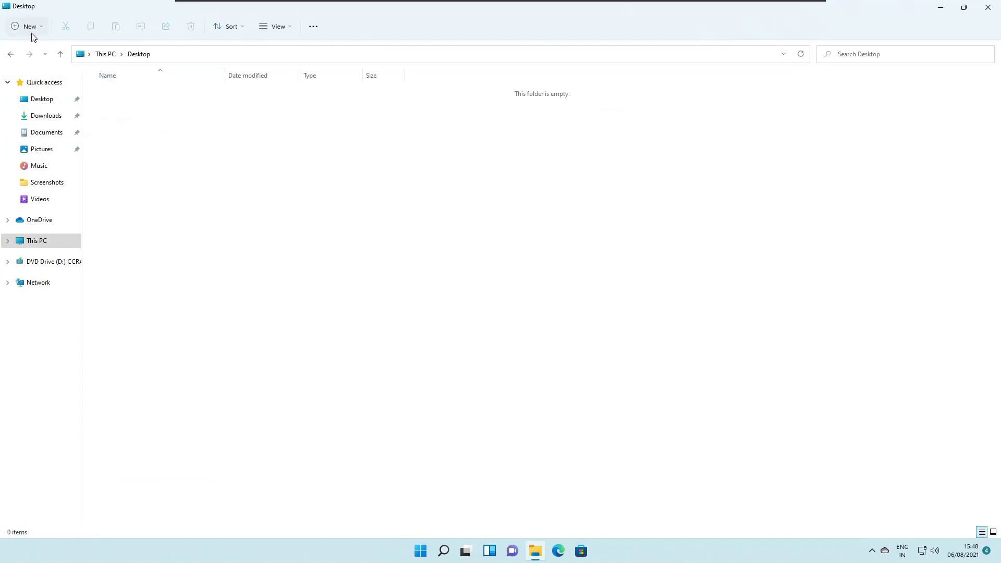
click(30, 26)
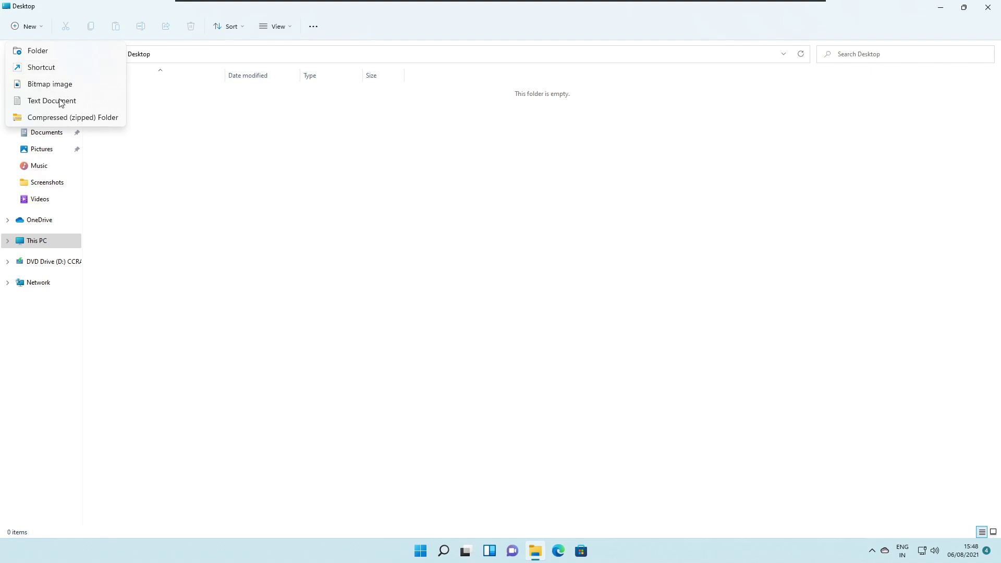
click(68, 117)
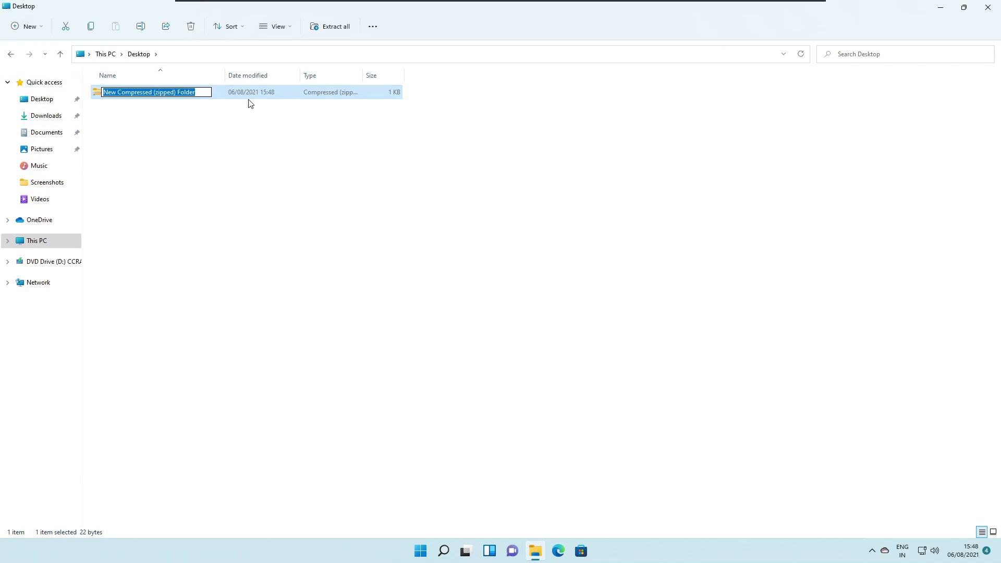
click(248, 103)
click(581, 551)
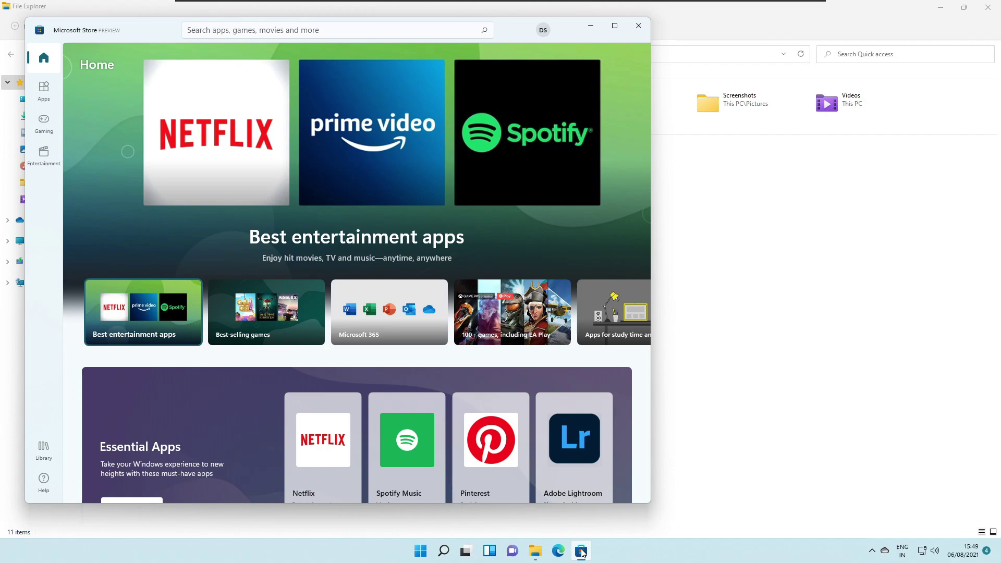
Step: Switch from Microsoft Store back to File Explorer with Alt+Tab
key(alt+Tab)
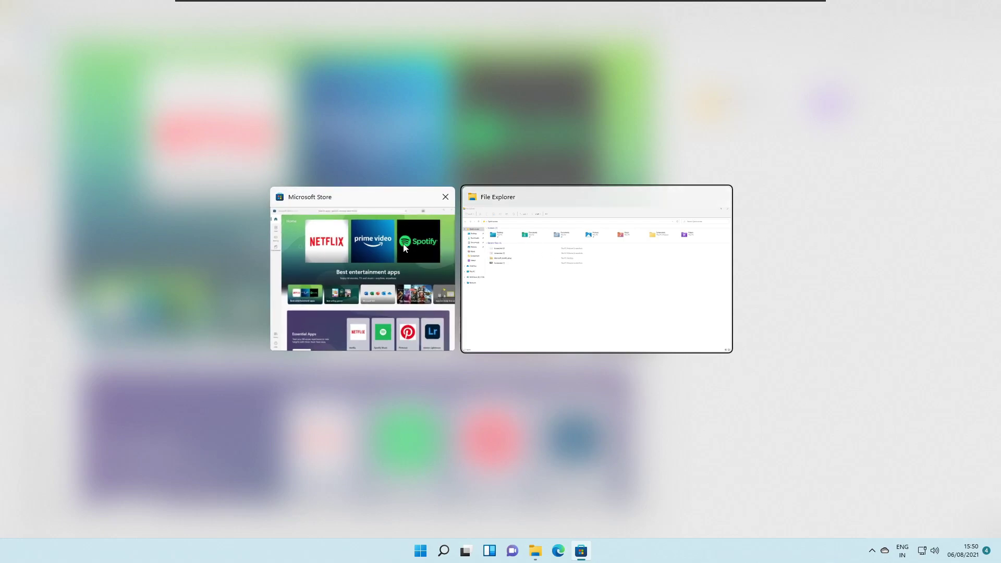
click(474, 260)
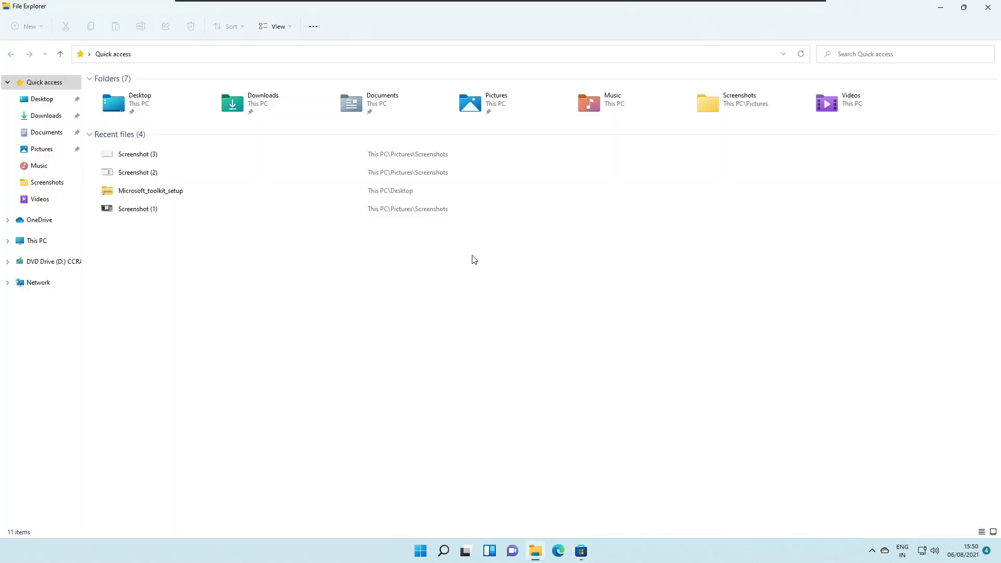
Step: Remove Desktop 2 in Task View, keeping only Desktop 1, and return to the open windows
key(super+Tab)
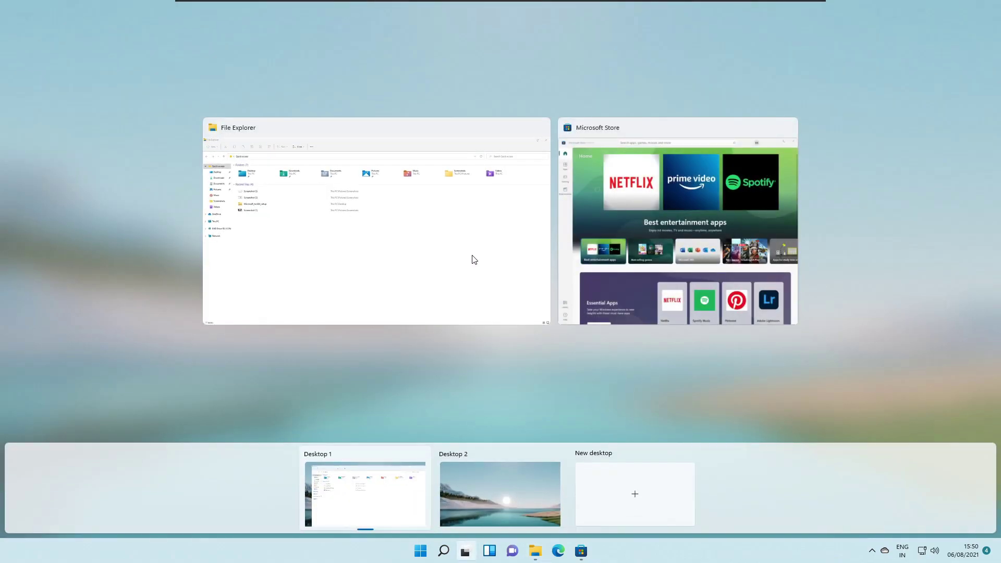
mouse_move(529, 527)
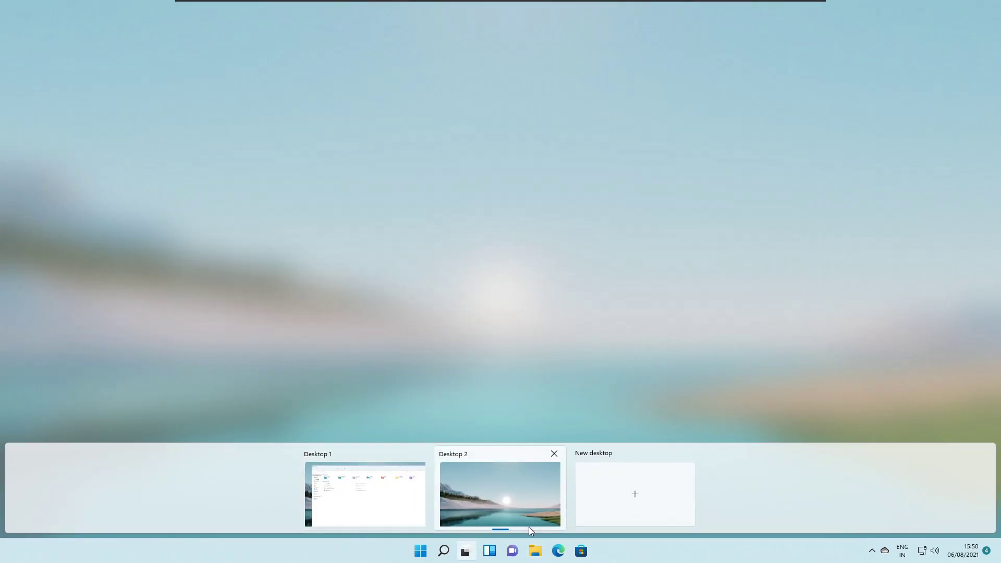
click(555, 453)
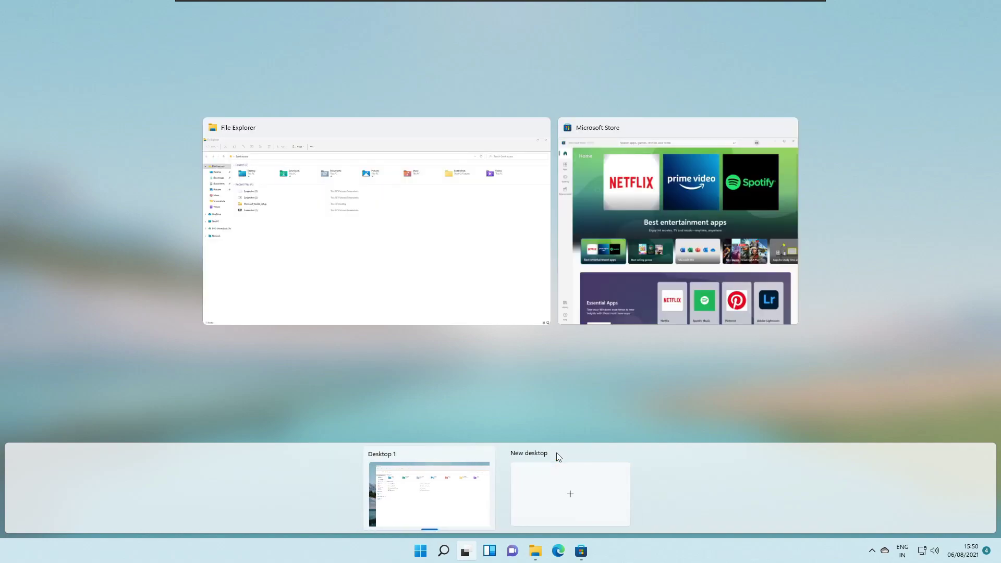
click(539, 241)
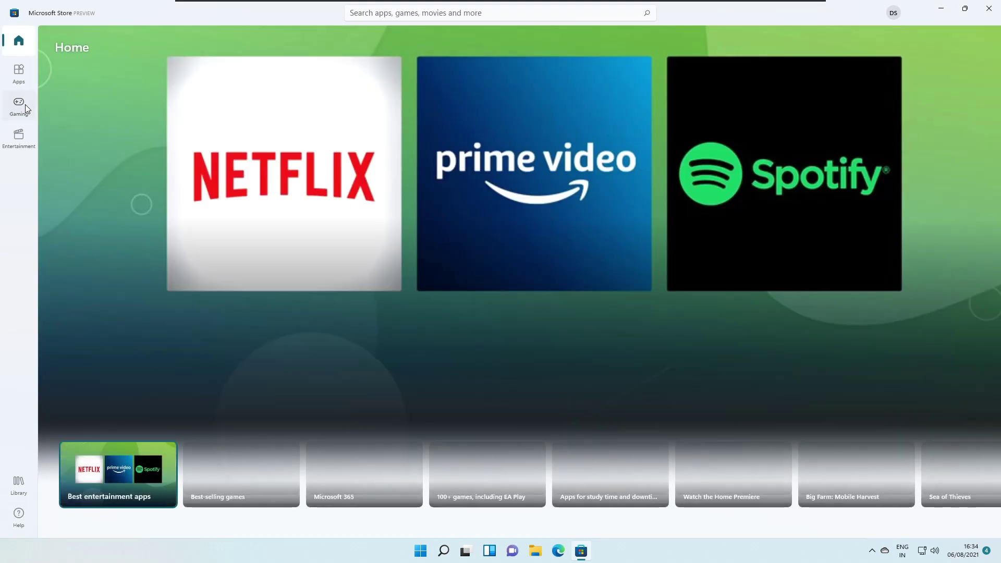
Step: Open Roblox from the Best-selling games row in the Store's Gaming section
click(19, 104)
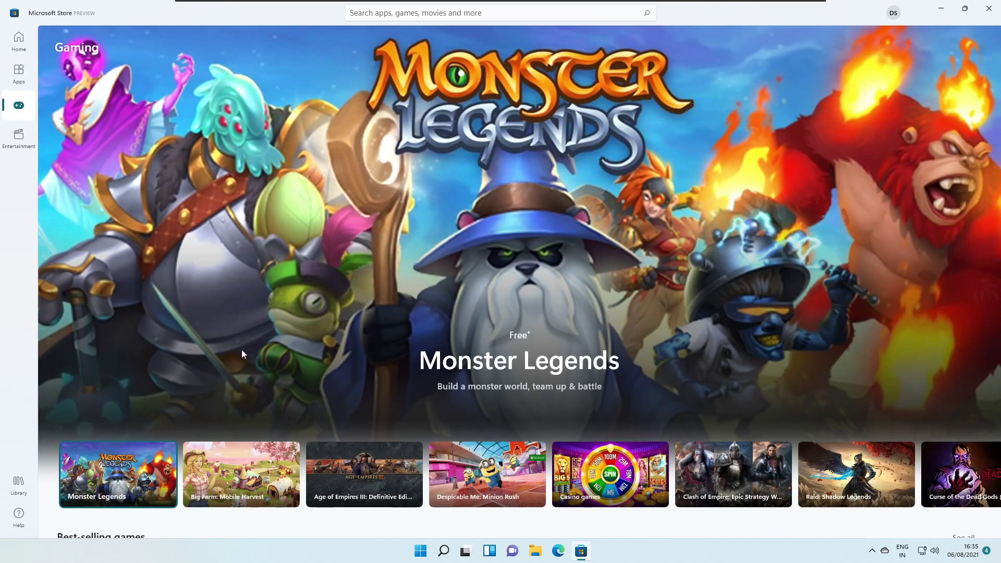
scroll(242, 350, down, 5)
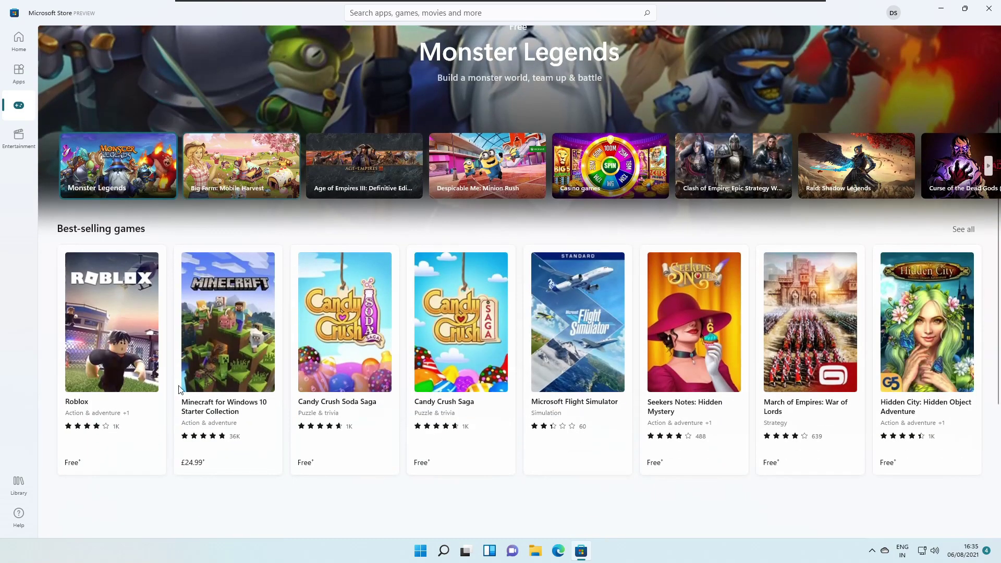
click(143, 328)
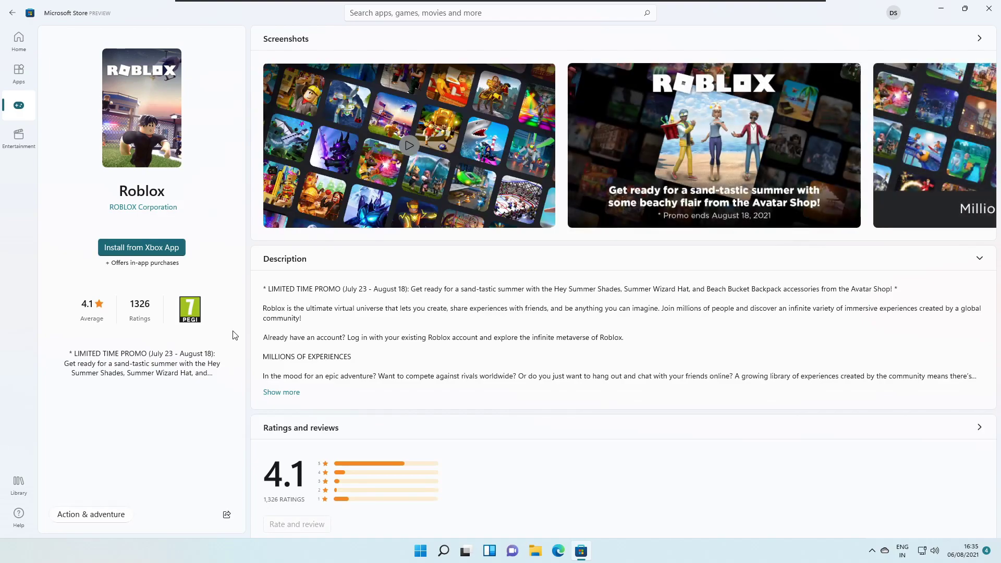
Step: Open and dismiss the Roblox Rate and review form, then close Microsoft Store
scroll(371, 418, down, 3)
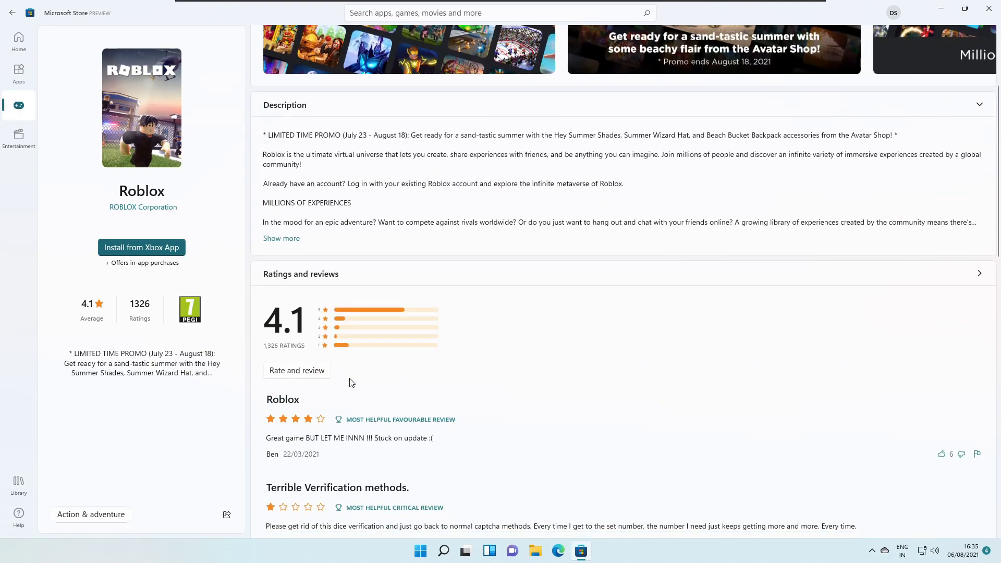
click(305, 374)
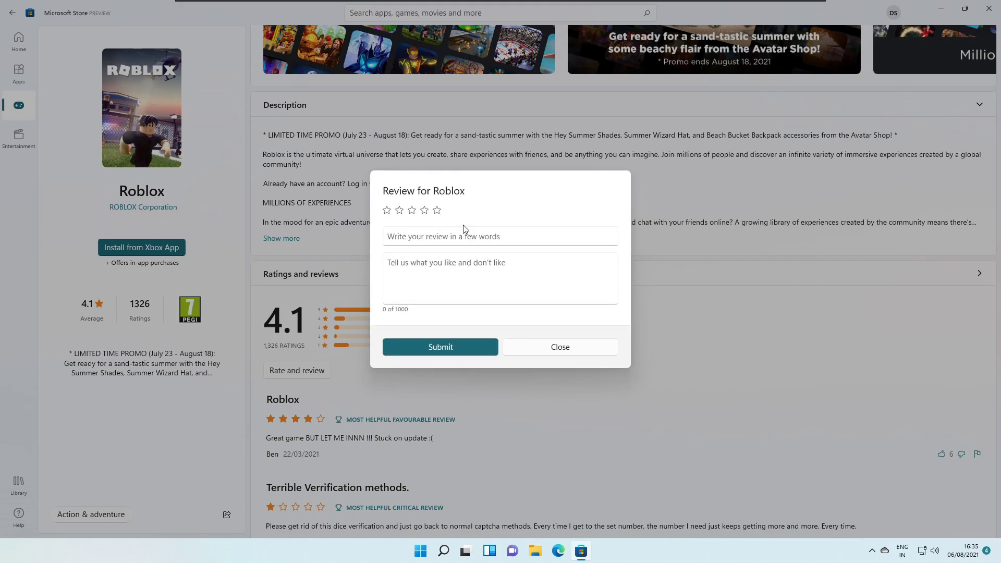
click(517, 343)
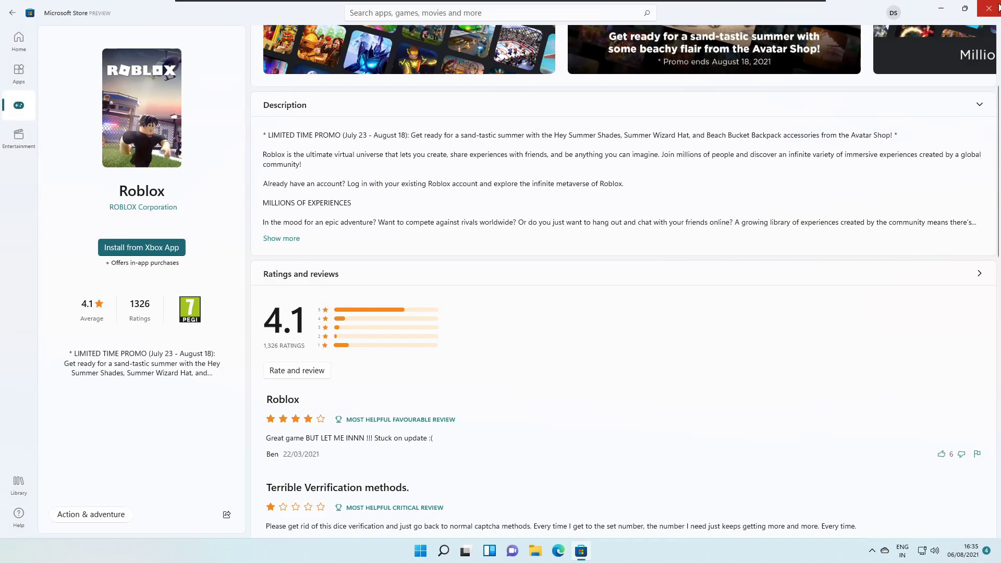
click(990, 9)
Step: Open Settings and go to Apps > Apps & features > More settings > Archive apps
click(420, 550)
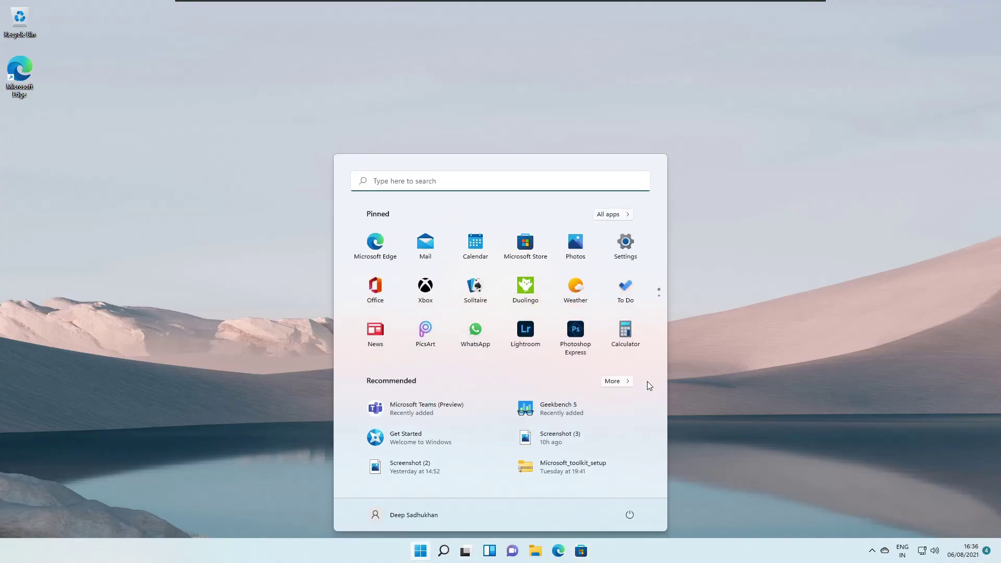
click(637, 248)
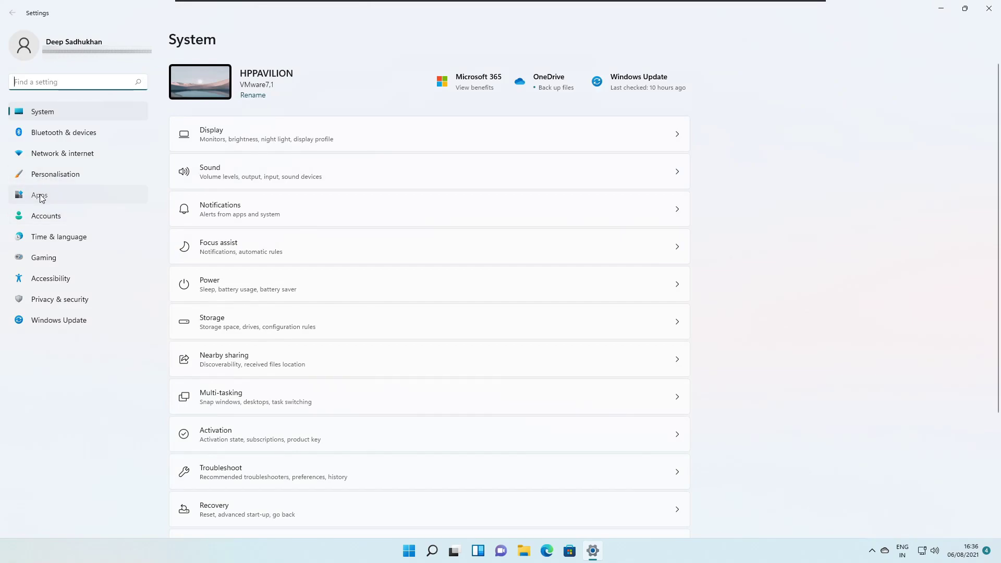
click(39, 197)
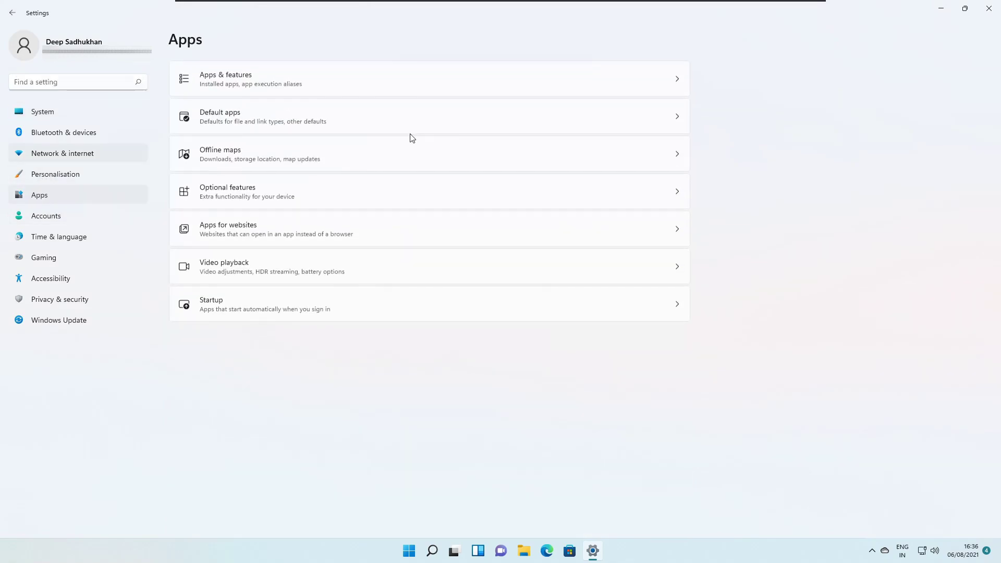
click(284, 87)
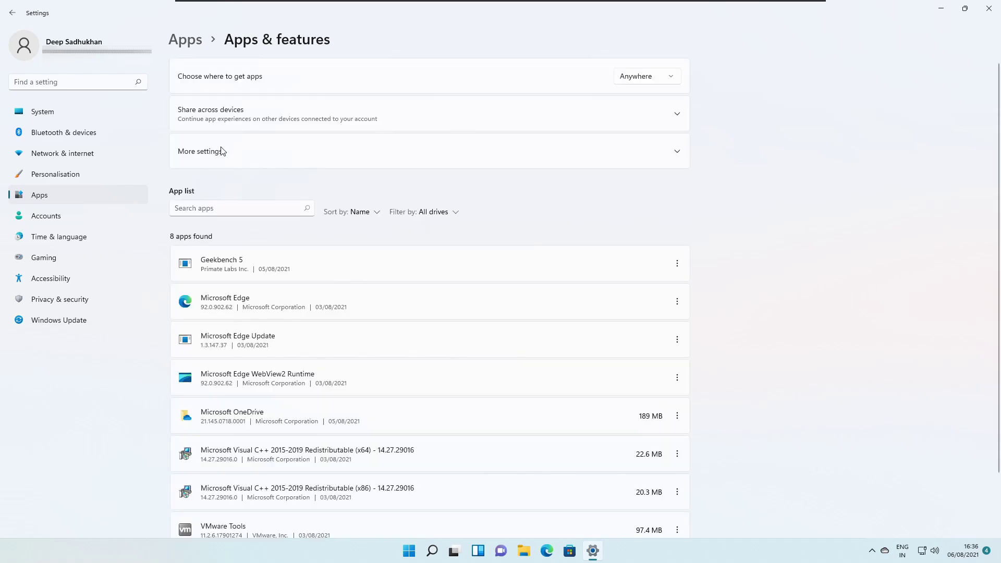
click(220, 151)
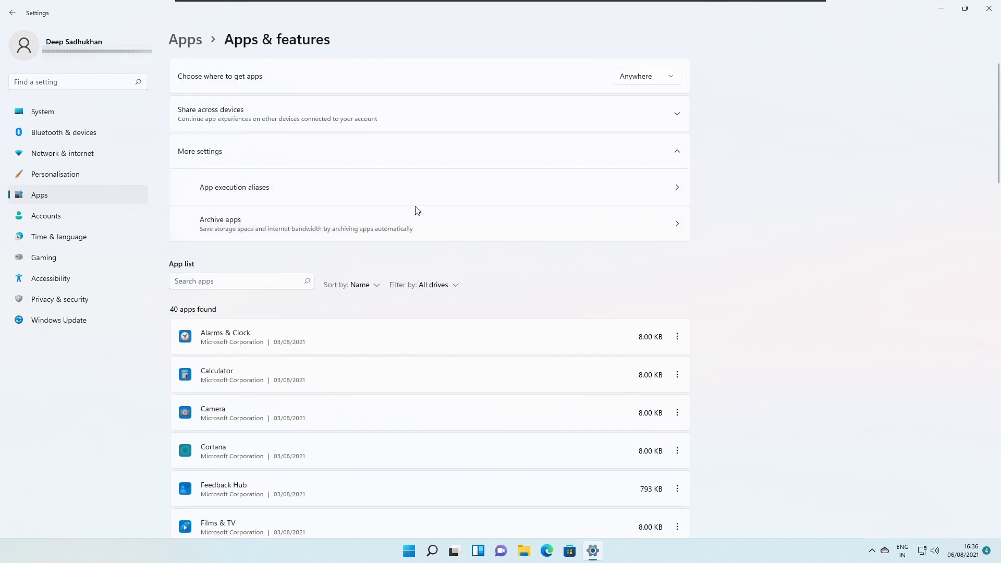
click(316, 231)
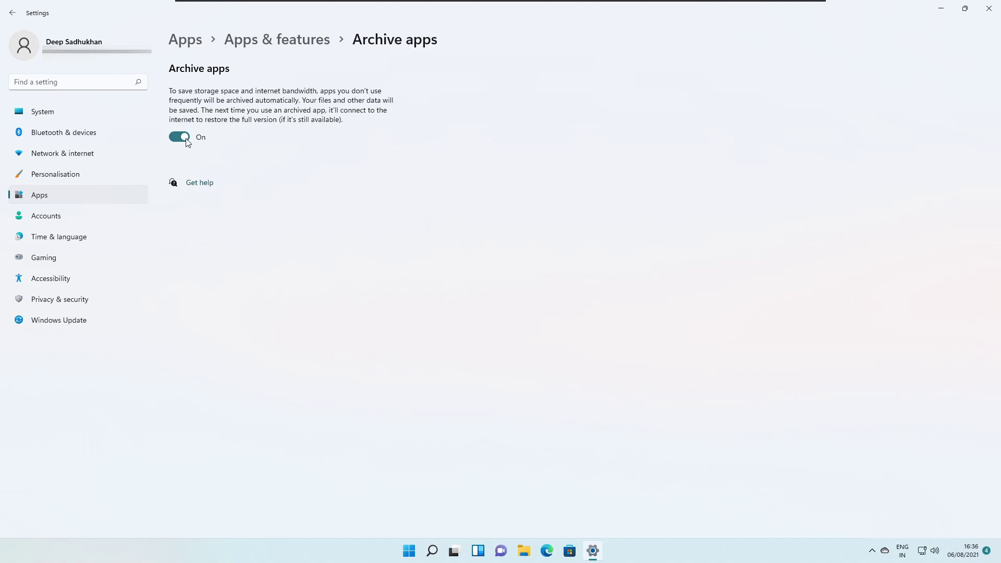
Step: Go back, search 'stor' and open Storage Sense's cleanup recommendations
key(alt+Left)
text(s)
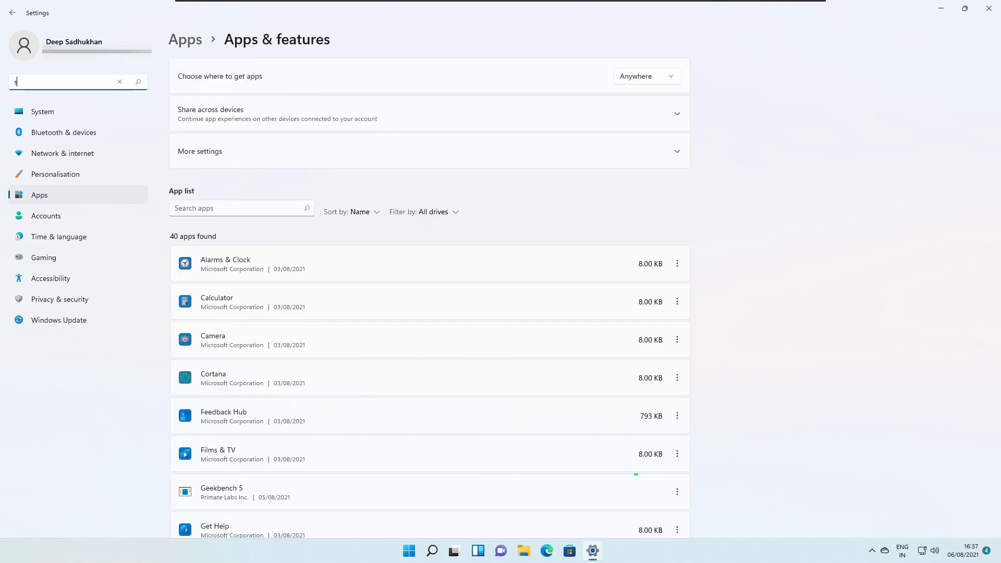
text(tor)
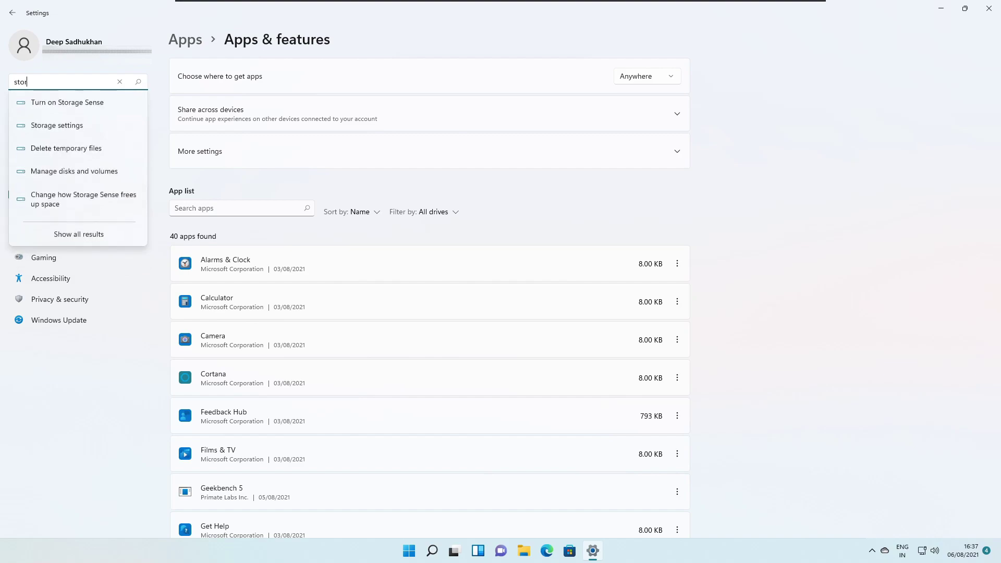
click(64, 108)
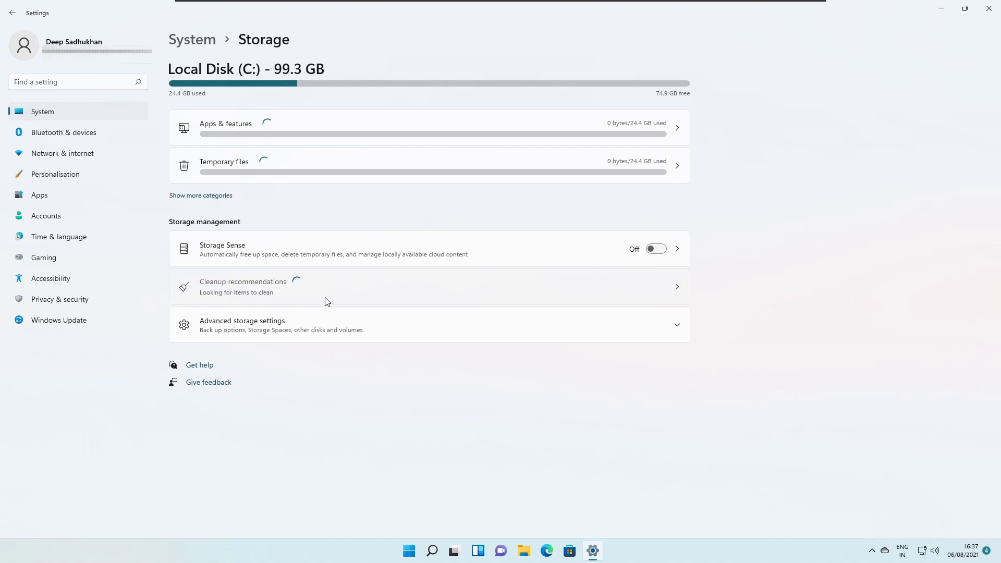
click(286, 304)
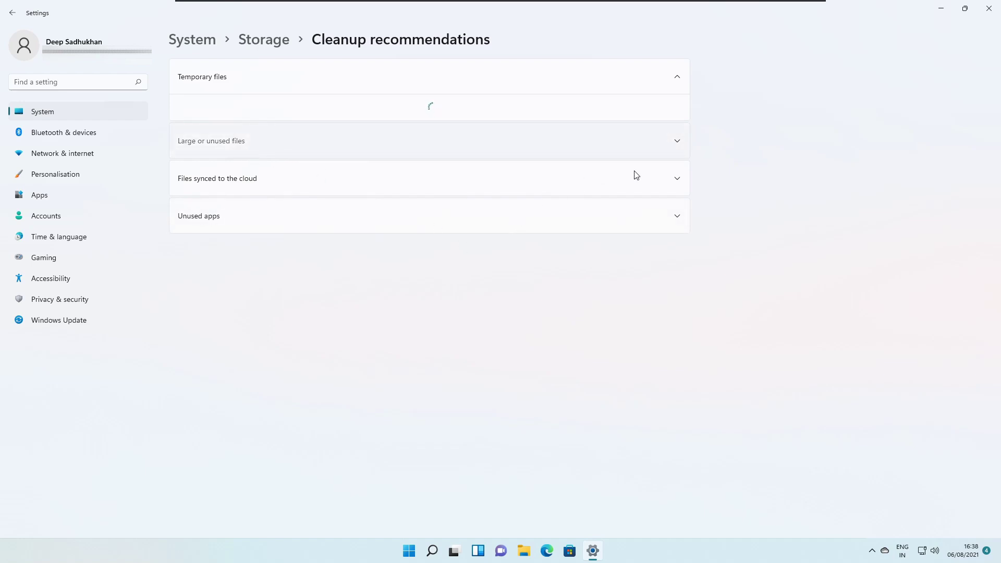
Step: Expand the large or unused files, cloud-synced files and unused apps sections; only Downloads (173 MB) is suggested
click(211, 148)
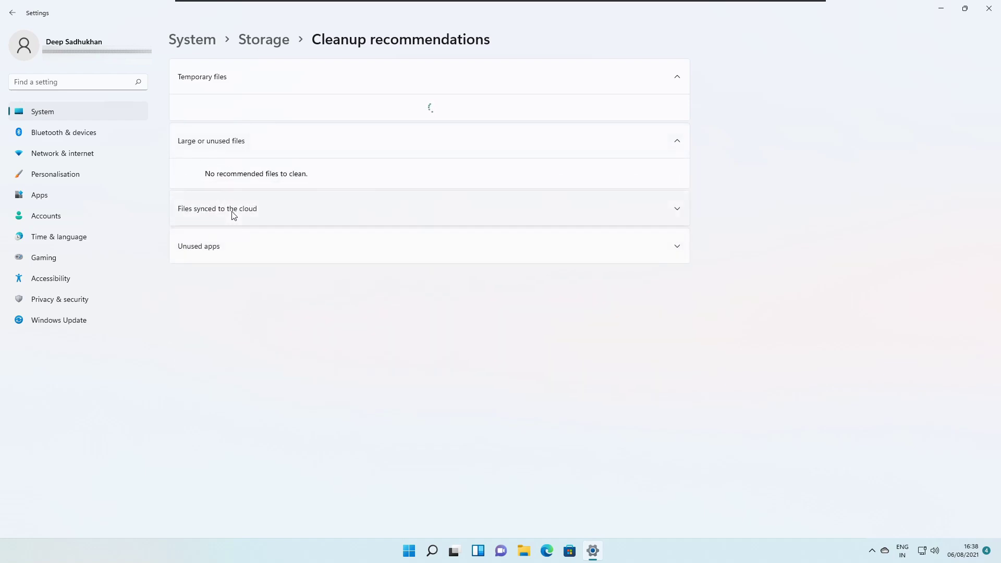
click(231, 214)
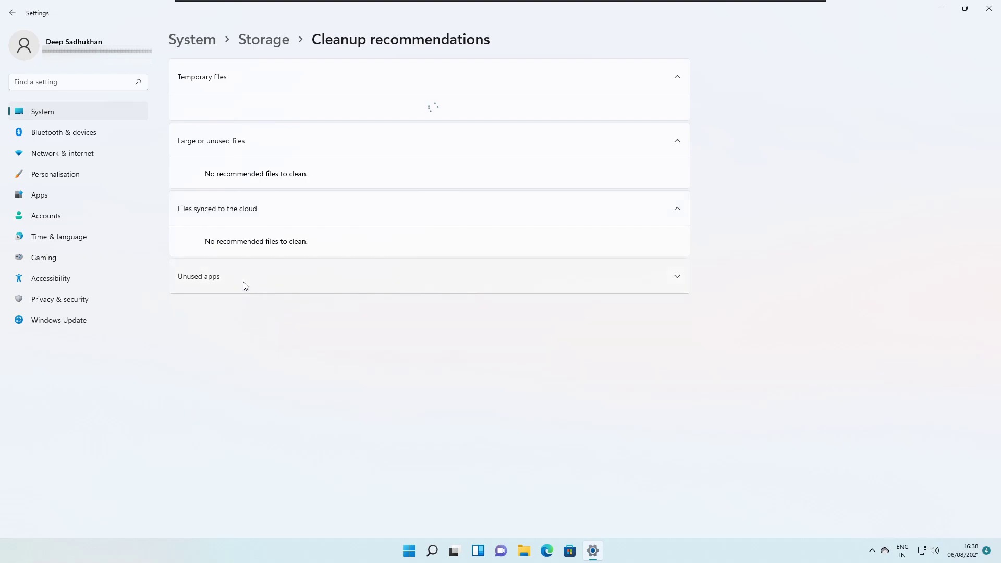
click(245, 286)
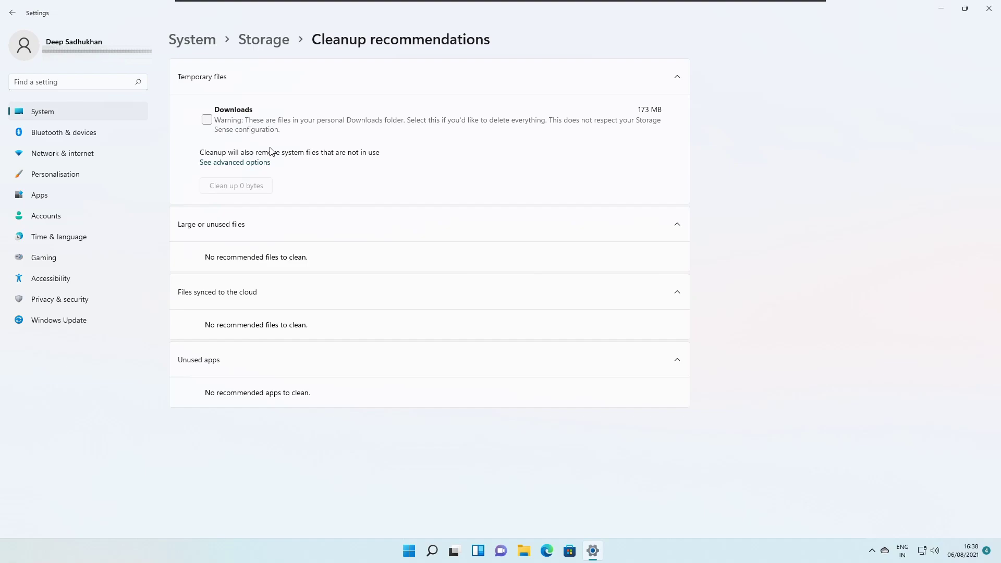
mouse_move(597, 5)
Step: Close the Settings window and then the Microsoft Store window
click(989, 9)
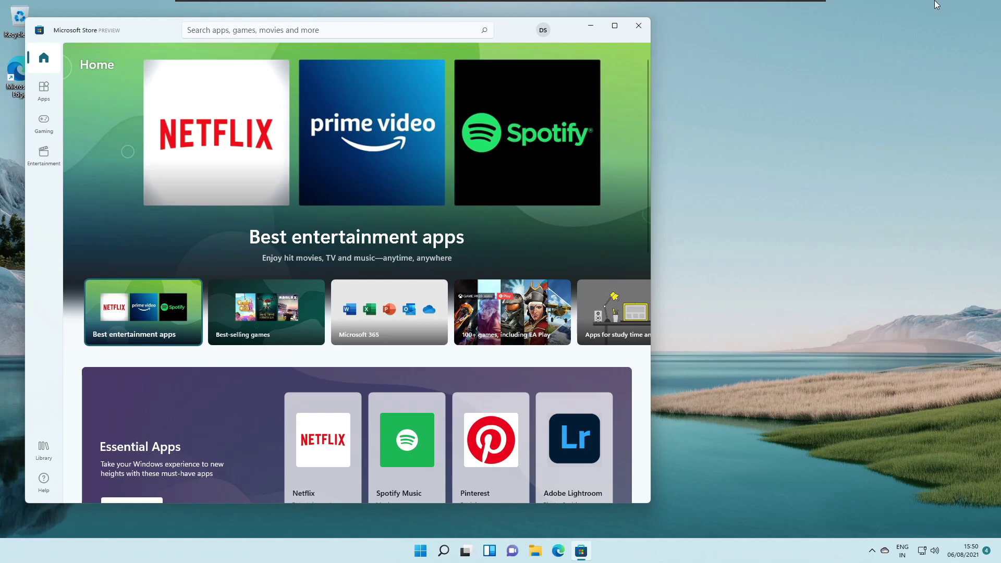
click(638, 26)
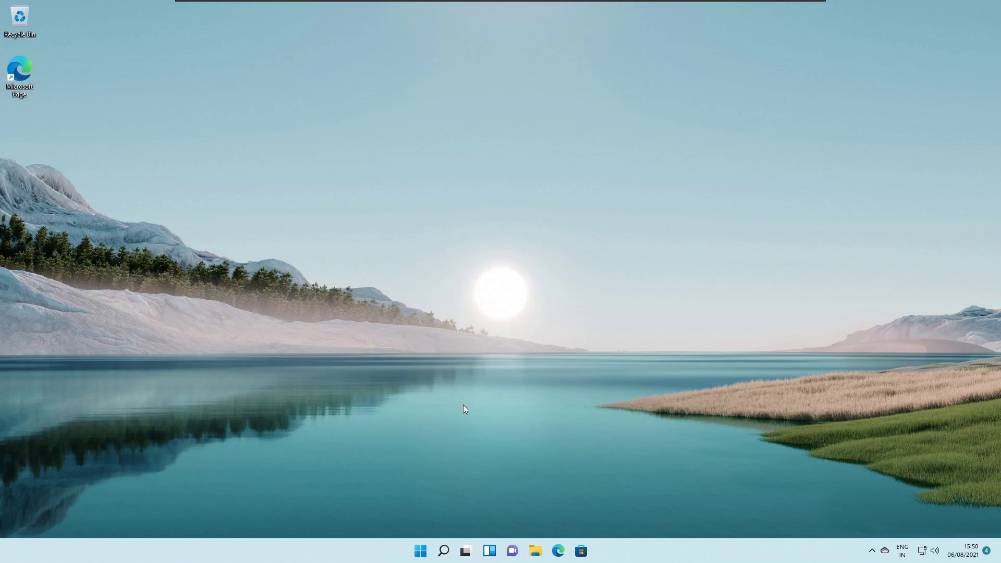
Step: From the taskbar Chat panel, pop out a New Chat window, then close it
click(512, 551)
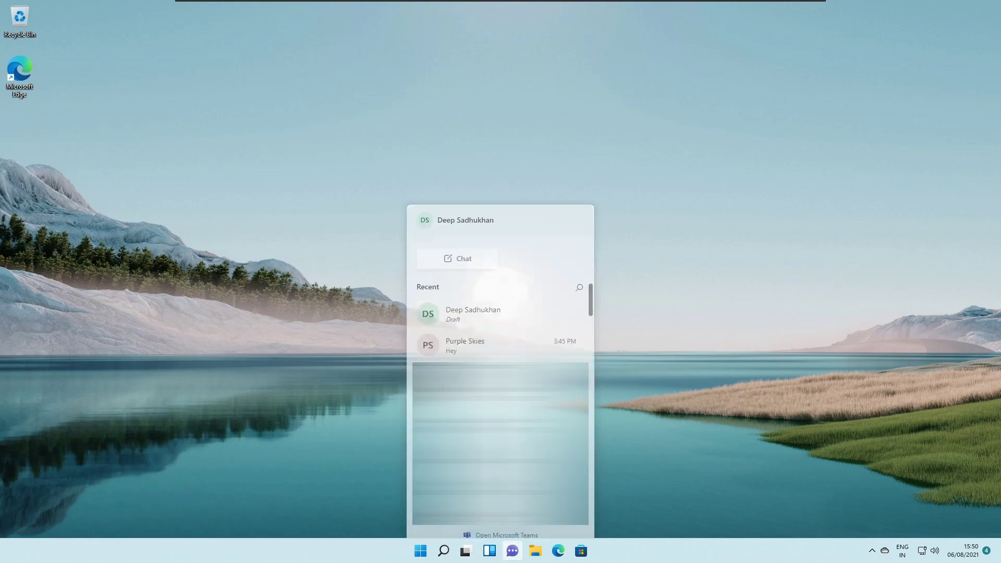
click(471, 247)
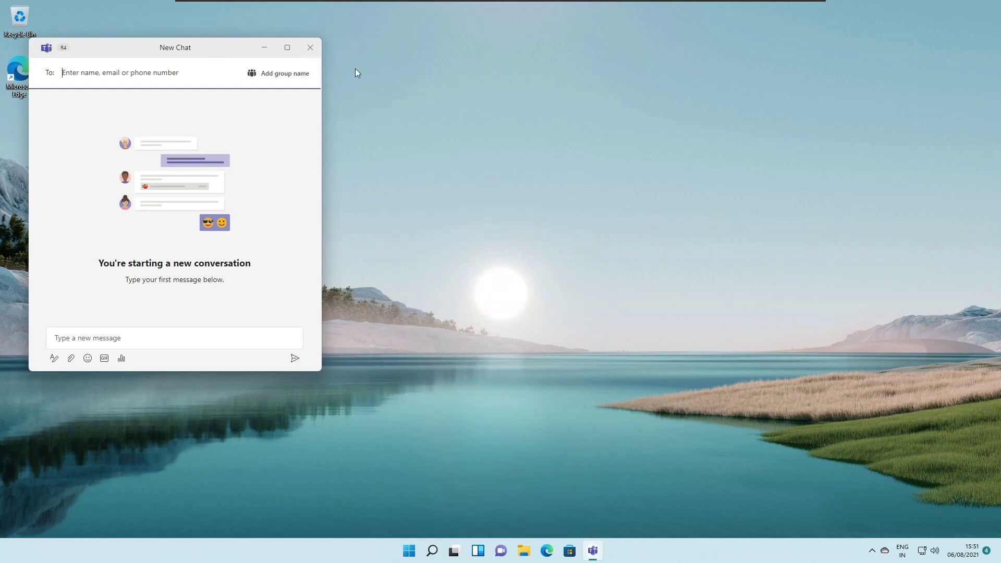
click(310, 48)
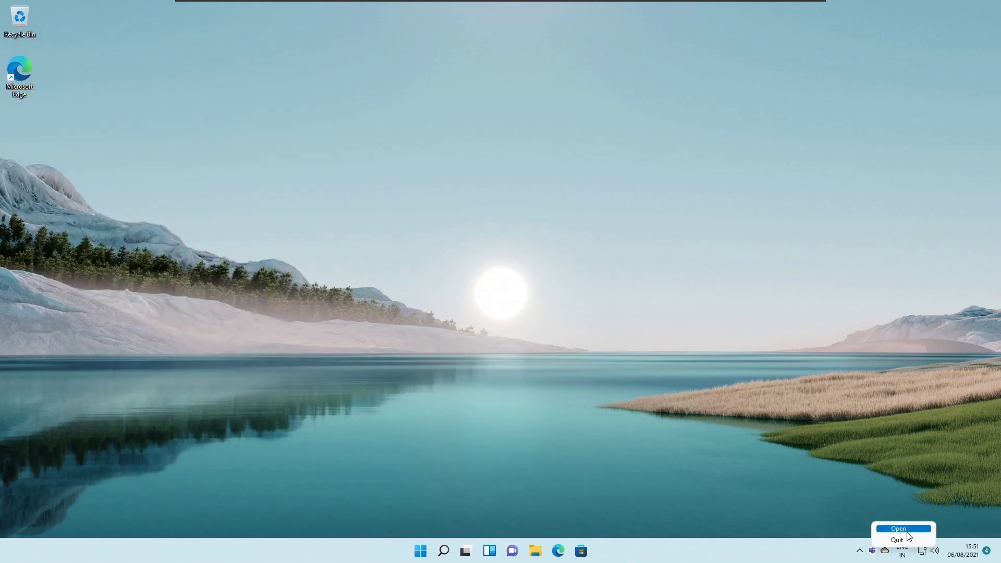
Step: Search 'tea' in Start and launch Microsoft Teams (Preview)
click(420, 550)
text(tea)
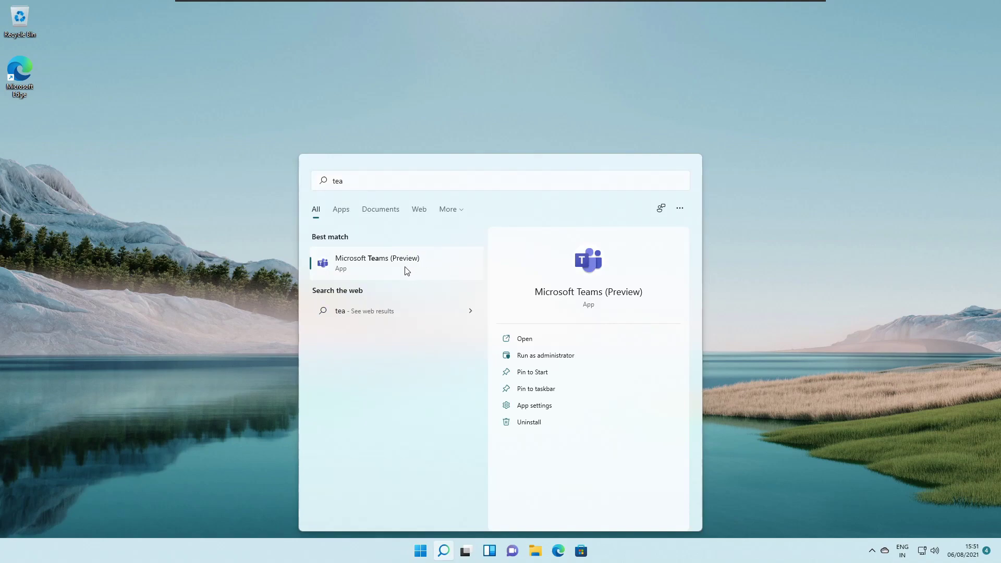
click(405, 267)
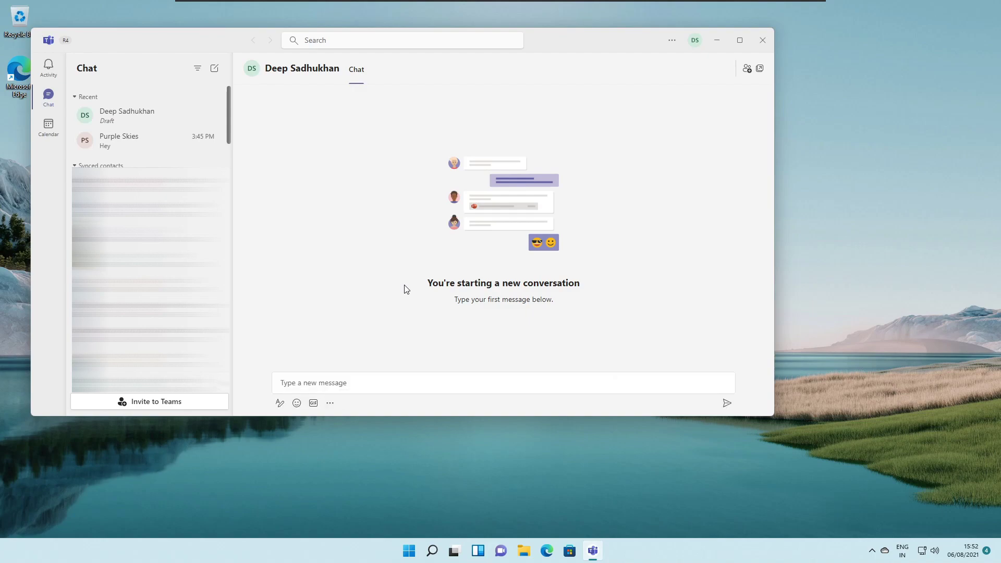
Step: Type 'he', visit Calendar and Activity, then return to Chat and draft 'he' again
text(he)
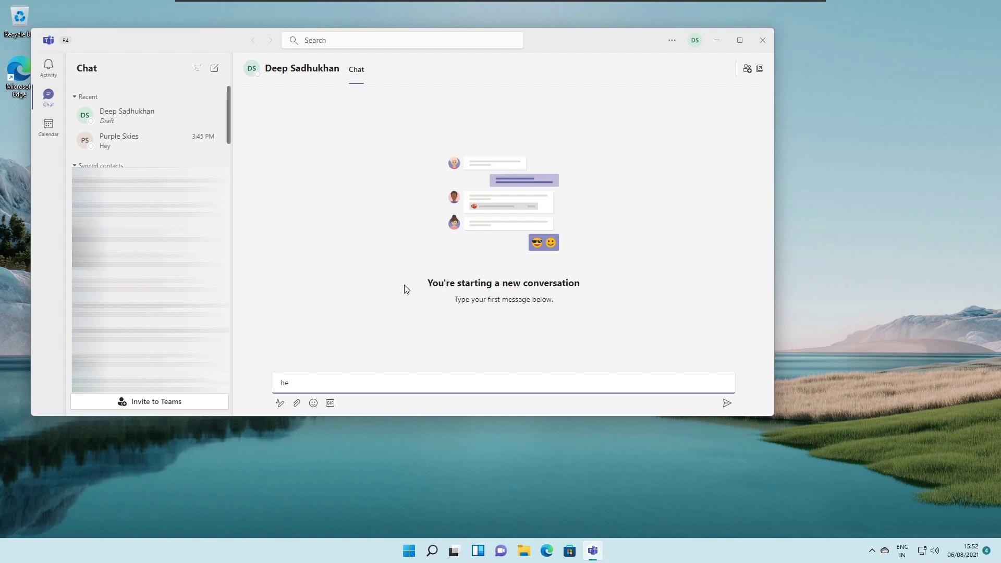
click(45, 136)
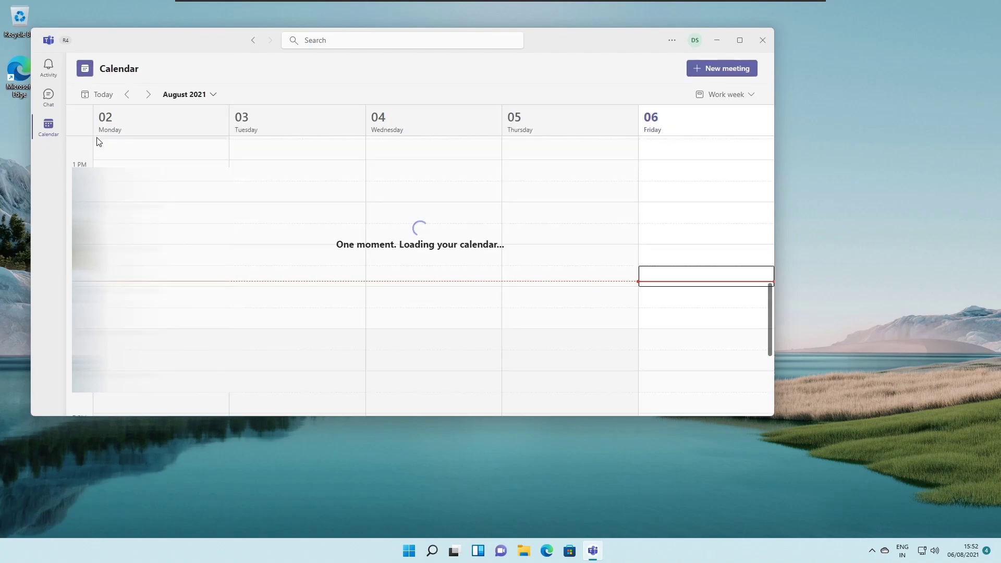
click(49, 66)
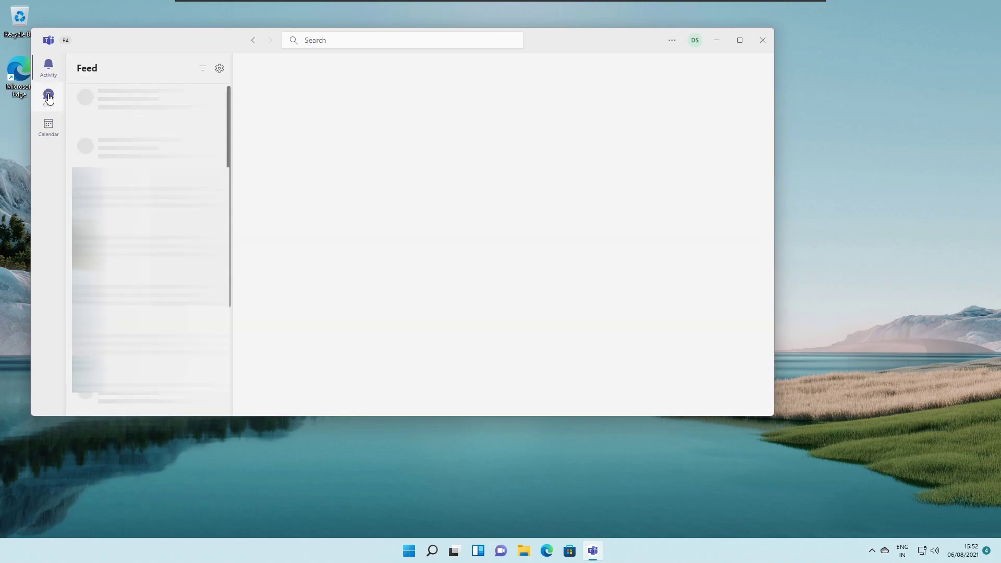
click(48, 98)
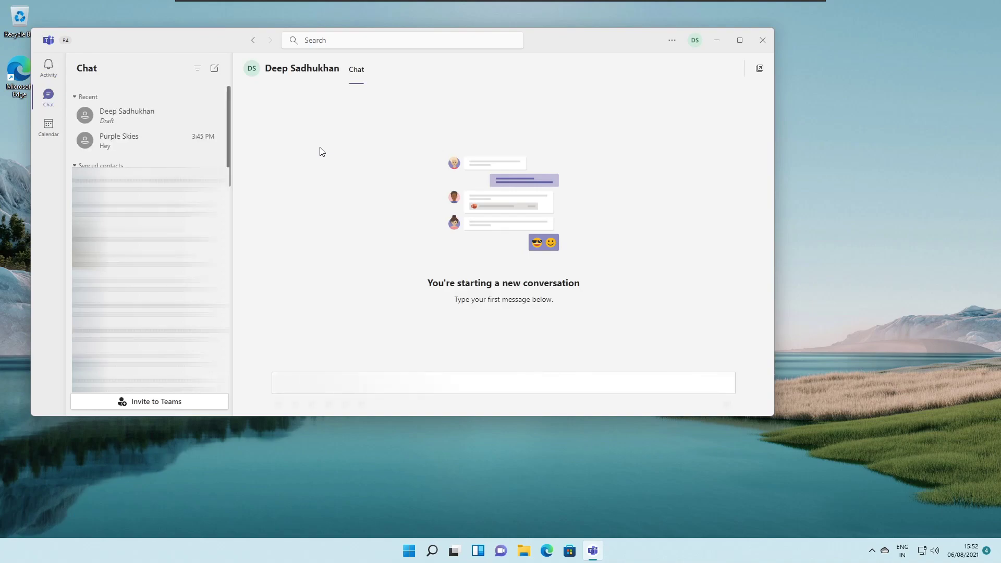
text(he)
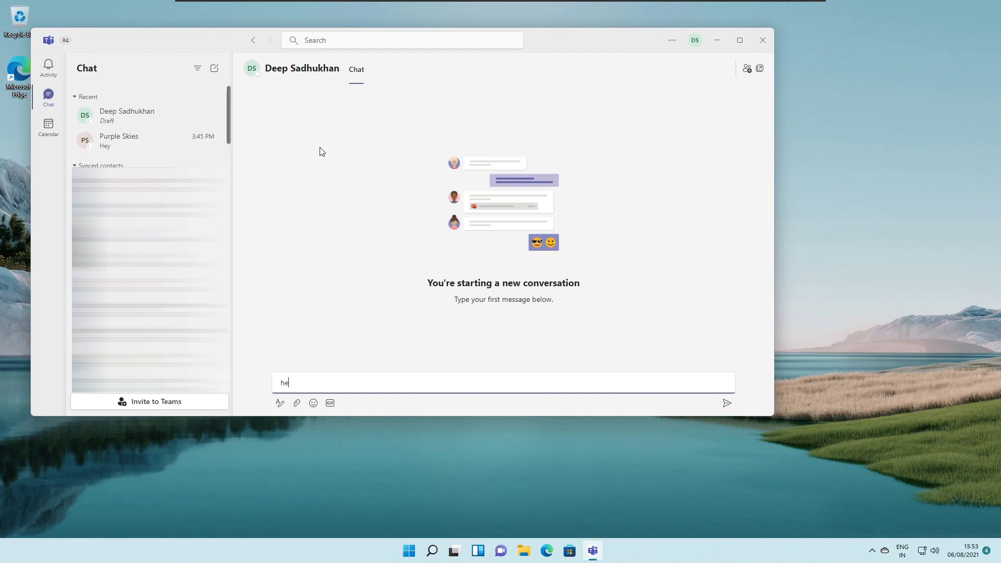
Step: Close Microsoft Teams (Preview) with Alt+F4, leaving the lake-wallpaper desktop
key(alt+F4)
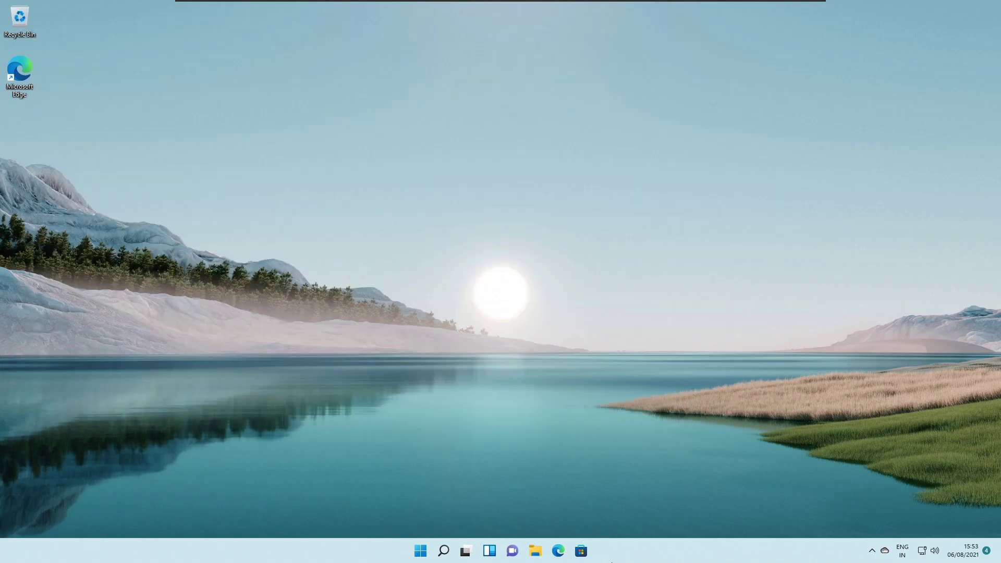